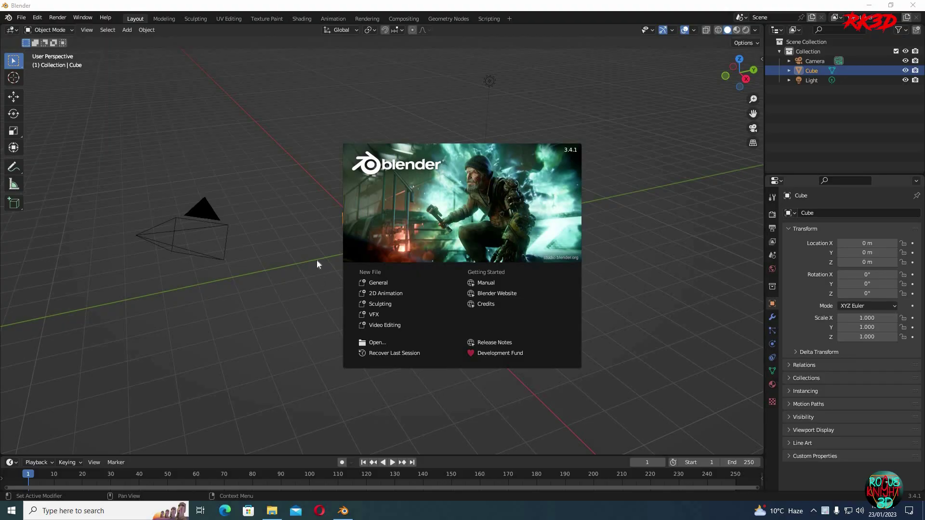
Step: Delete the default cube and add a text object at the world origin
left_click(316, 260)
key("x")
left_click(366, 227)
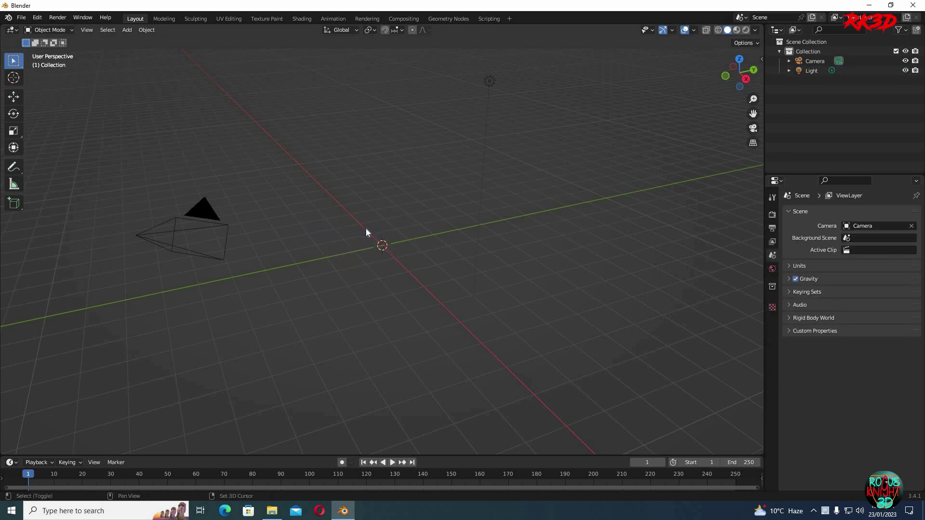
key("shift+a")
left_click(358, 264)
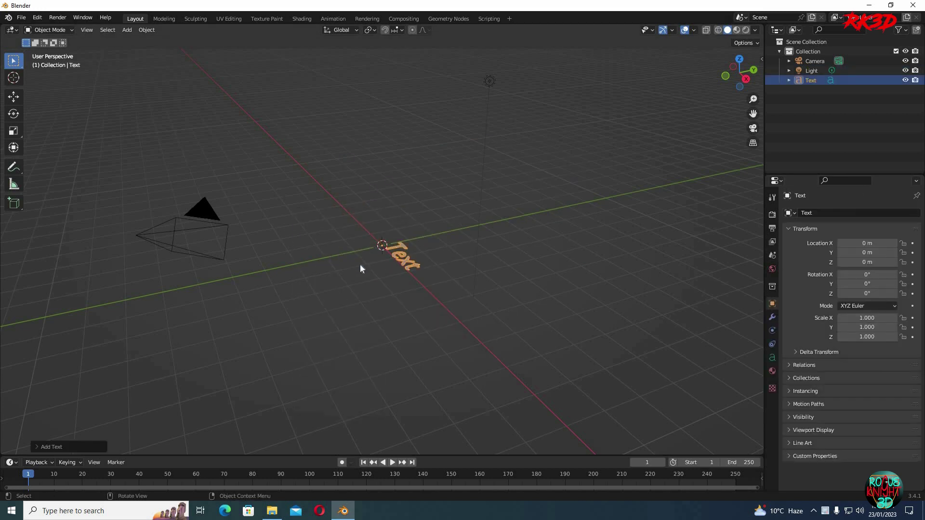
Step: Replace the text object's content with the words "Create", "Any" and "Text" on three separate lines
key("KP_7")
scroll(437, 290, "up", 3)
key("Tab")
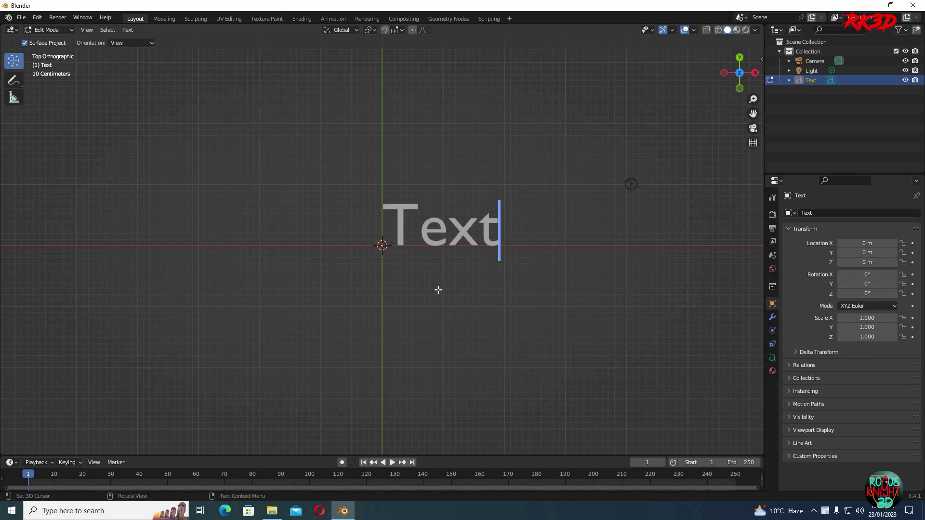
key("BackSpace")
key("BackSpace")
key("BackSpace")
key("BackSpace")
type("Crea")
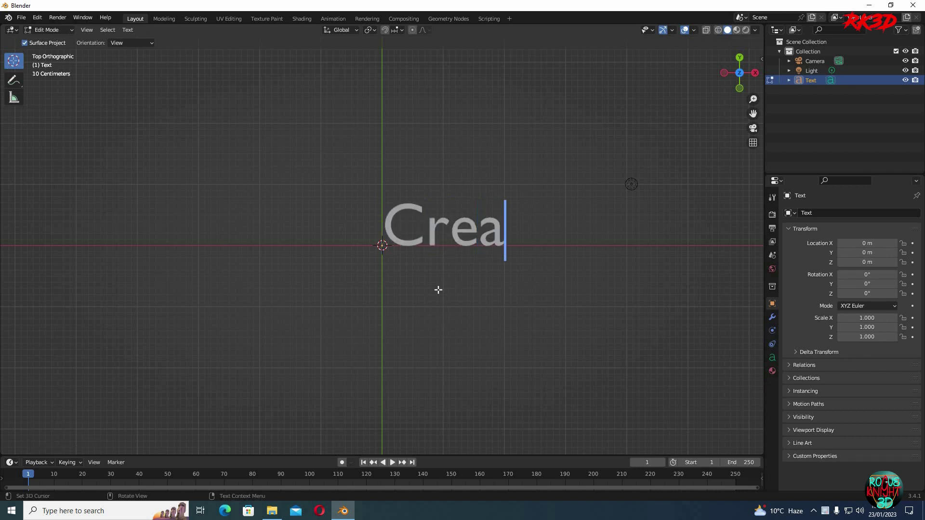
type("te")
key("Return")
type("Any")
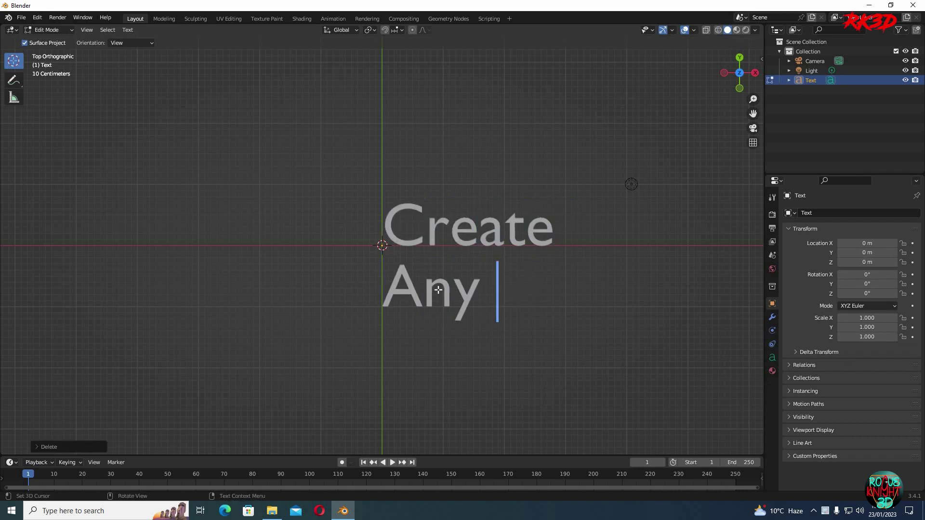
key("BackSpace")
key("Return")
type("Text")
key("Tab")
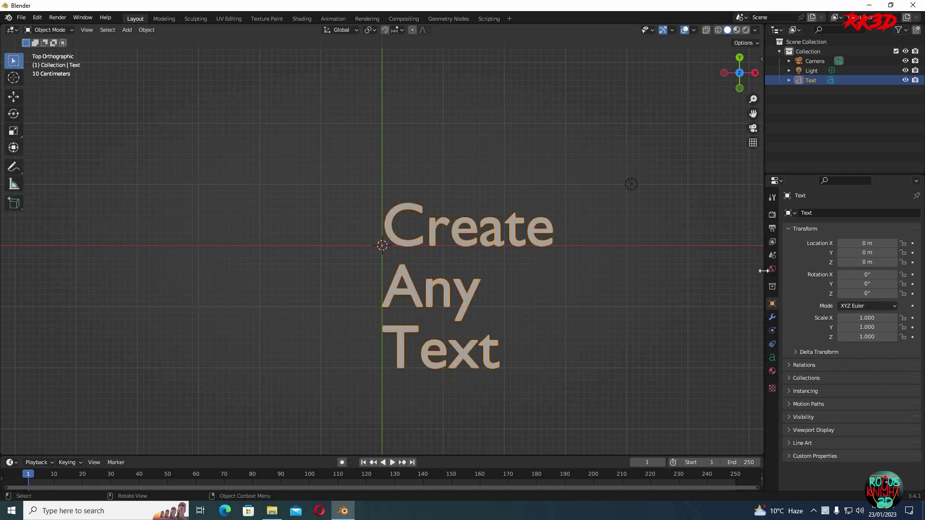
Step: Extrude the text geometry by 0.15 m and check its thickness in the viewport
left_click(772, 359)
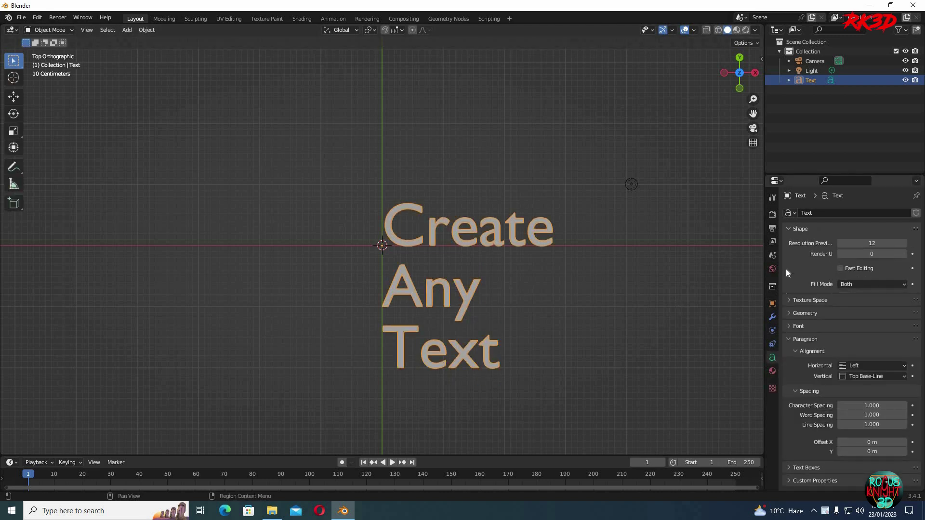
left_click(790, 313)
left_click(861, 337)
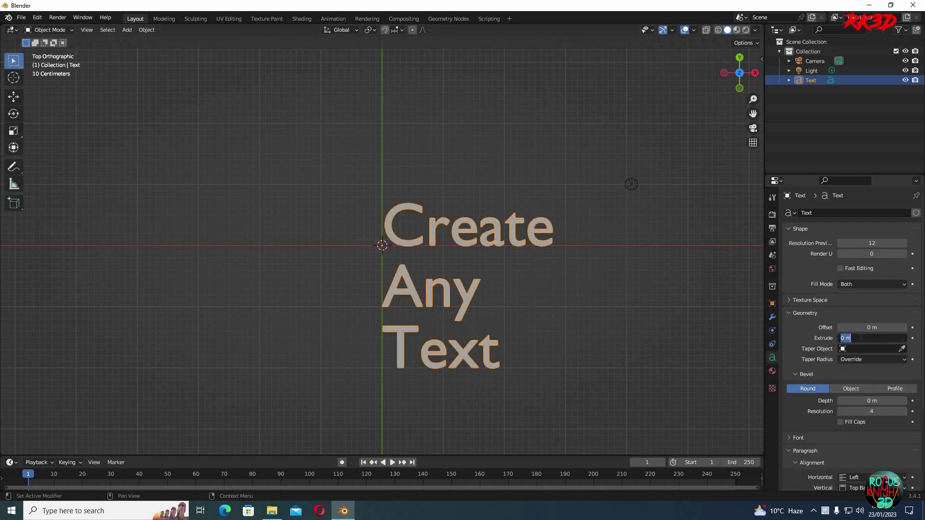
type(".15")
key("Return")
middle_click_drag(665, 337, 662, 275)
key("KP_7")
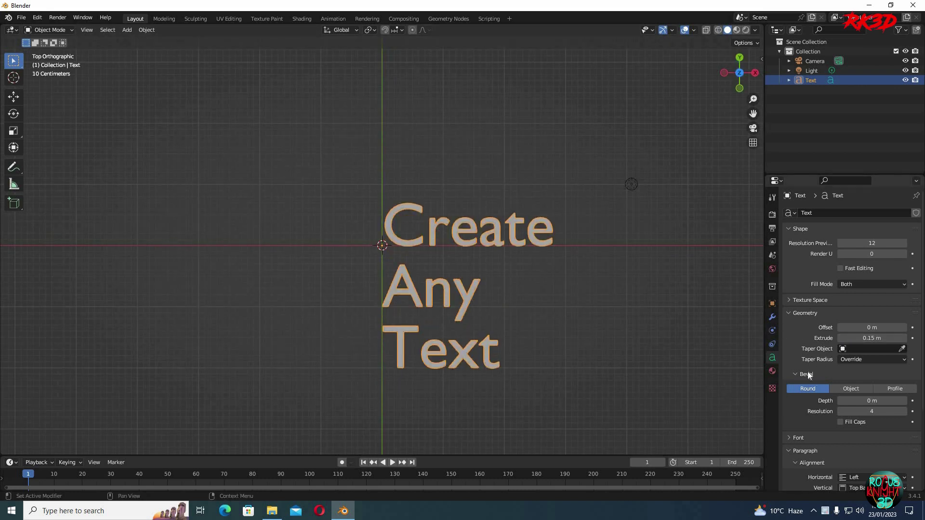
Step: Load Arial Black as the regular font of the text object
left_click(789, 314)
left_click(791, 326)
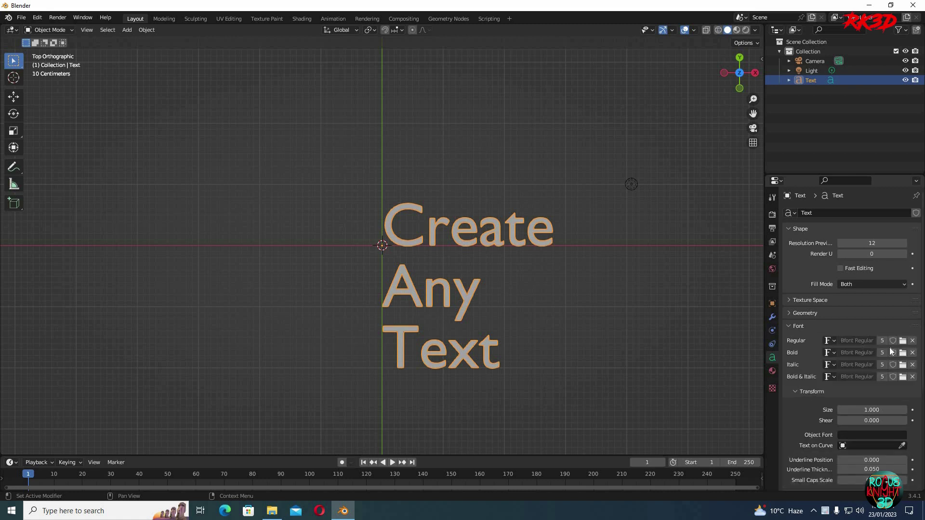
left_click(902, 342)
double_click(428, 182)
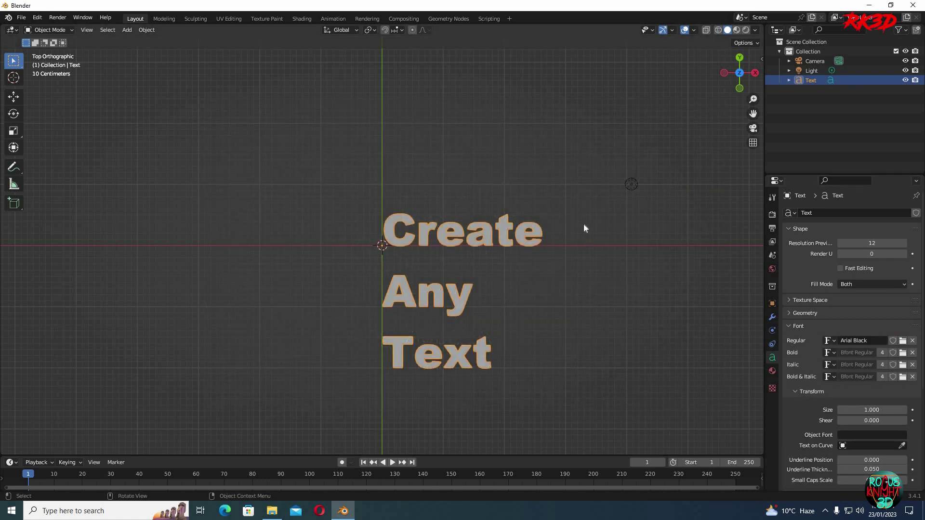
Step: Set the text's horizontal paragraph alignment to Center
left_click(788, 326)
left_click(790, 339)
left_click(890, 366)
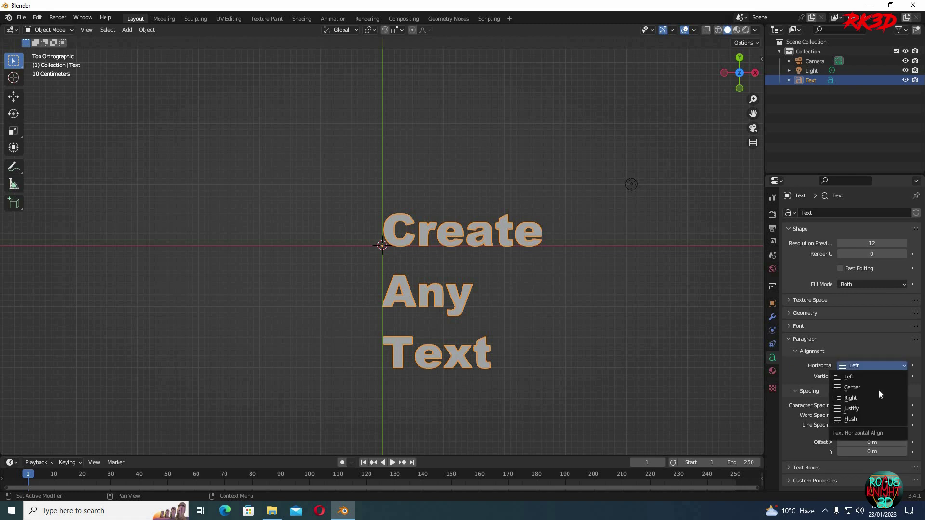
left_click(877, 395)
left_click(881, 364)
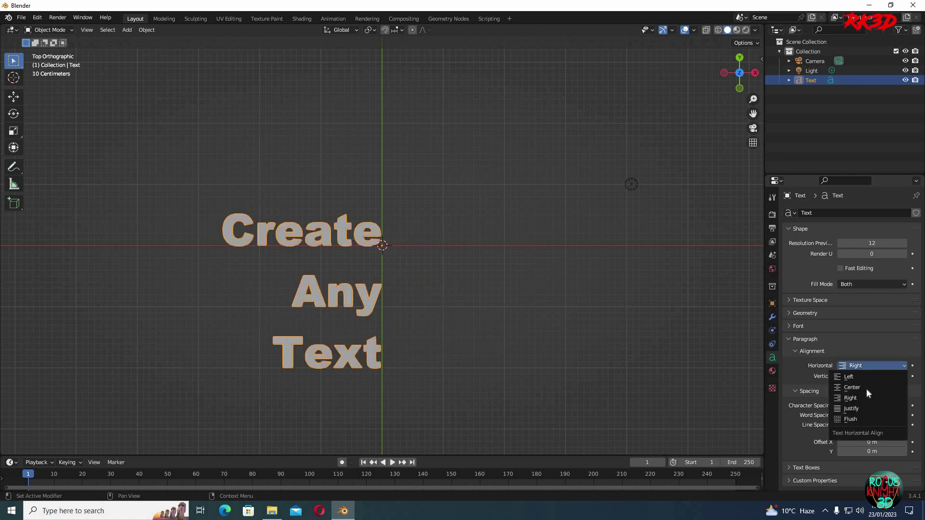
left_click(866, 388)
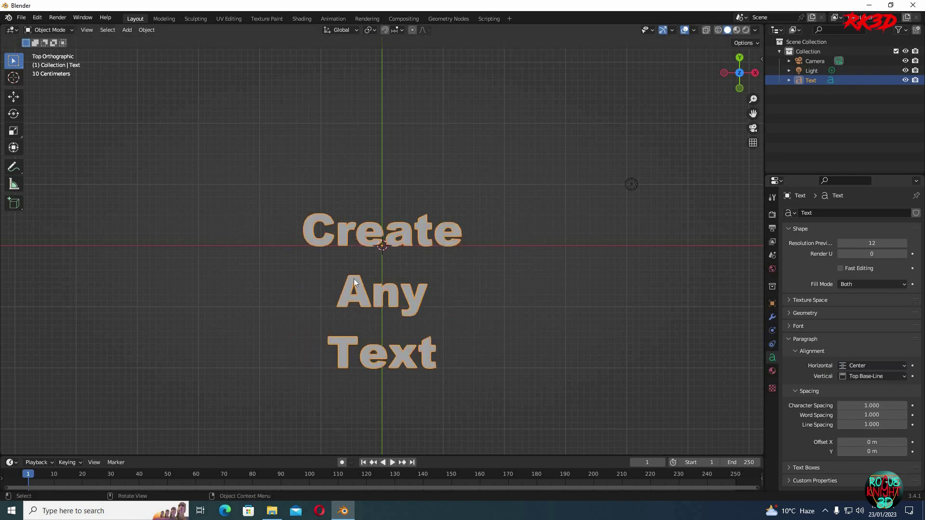
Step: Convert the text object to a mesh
right_click(449, 162)
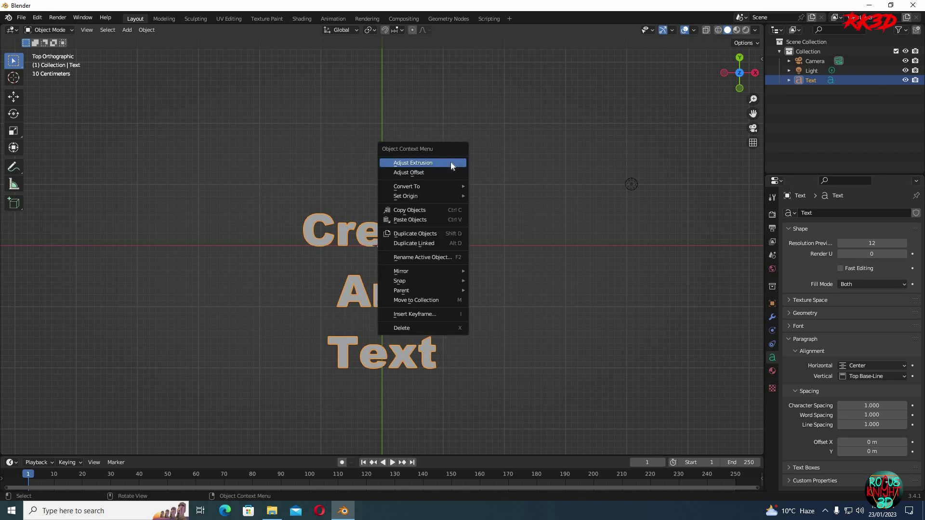
mouse_move(465, 188)
left_click(495, 196)
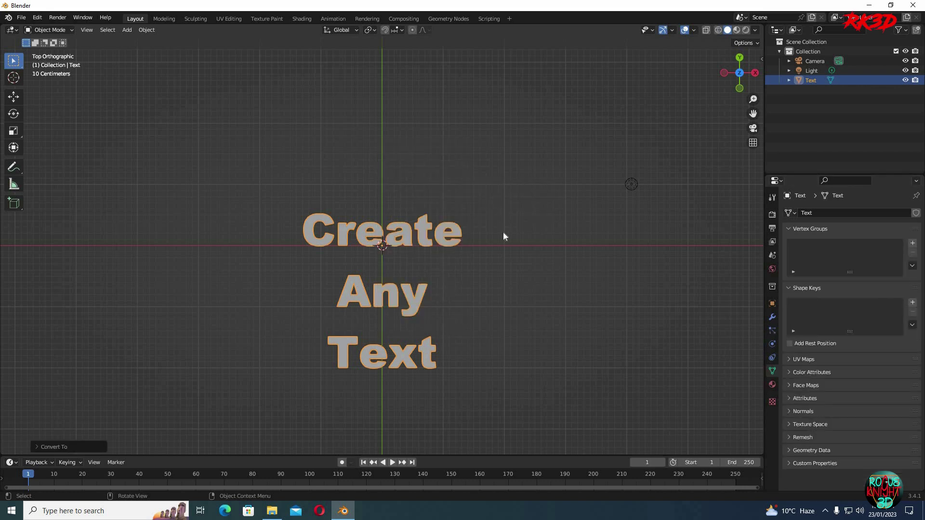
Step: Enable the Wireframe viewport display for the text mesh to examine its topology in Object Mode
scroll(502, 233, "up", 2)
scroll(503, 232, "down", 2)
key("Tab")
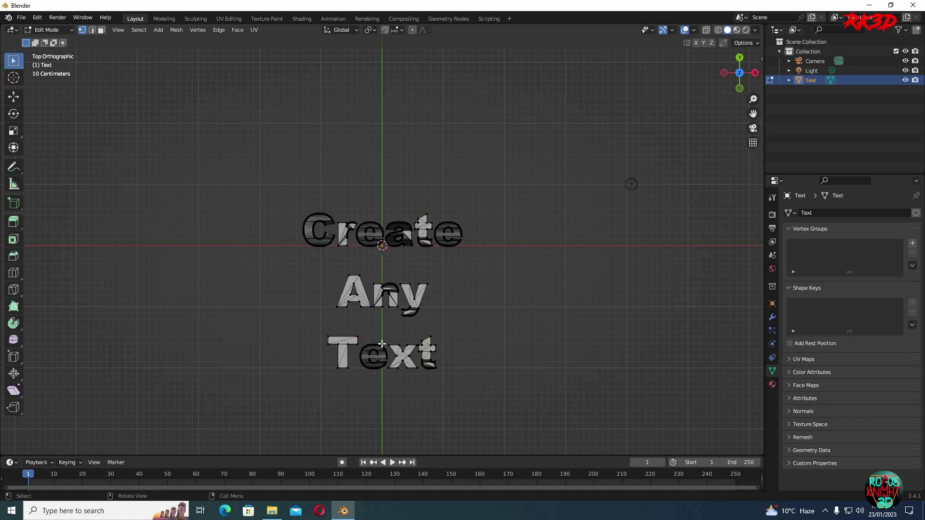
left_click(771, 304)
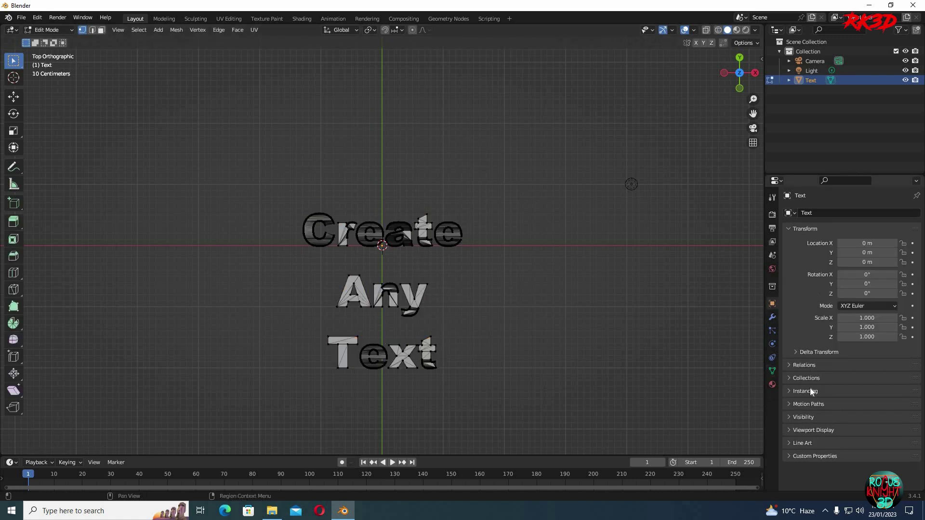
left_click(803, 430)
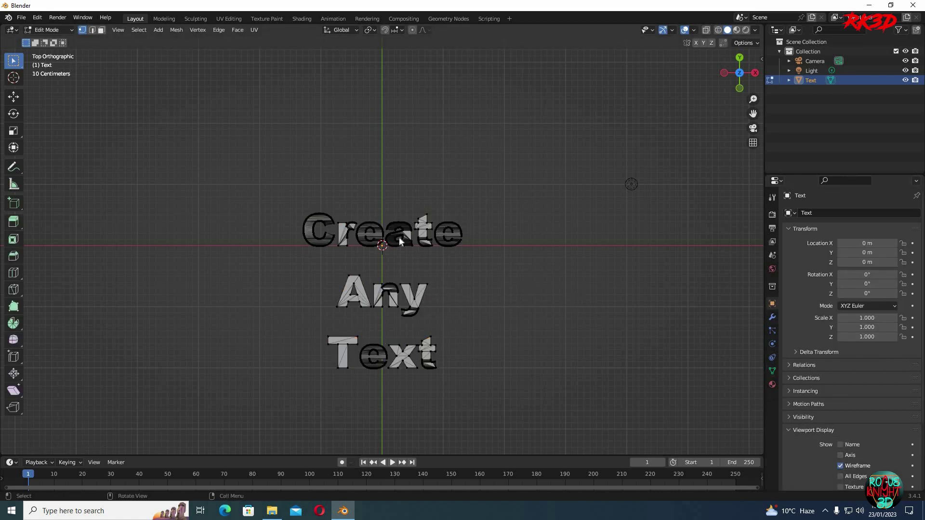
key("Tab")
scroll(323, 186, "up", 2)
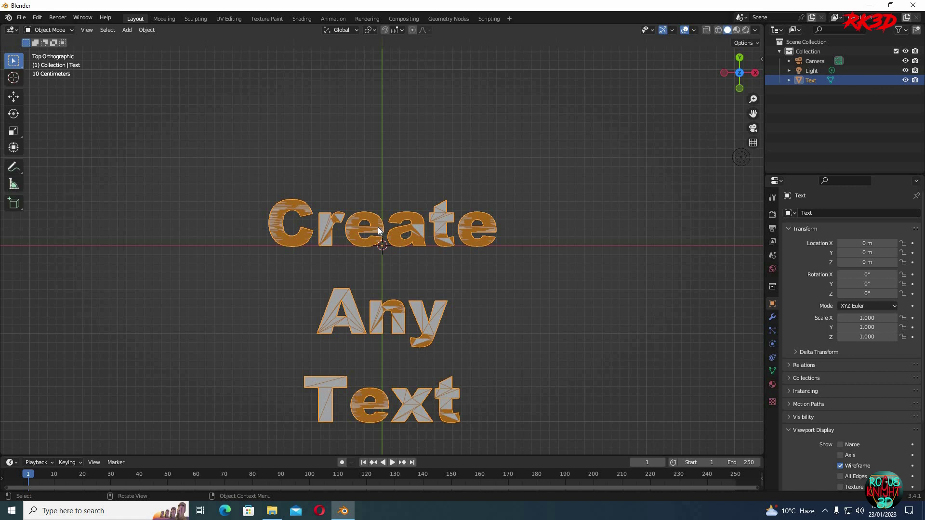
Step: Add a Decimate modifier to the text mesh and set it to Planar
left_click(773, 317)
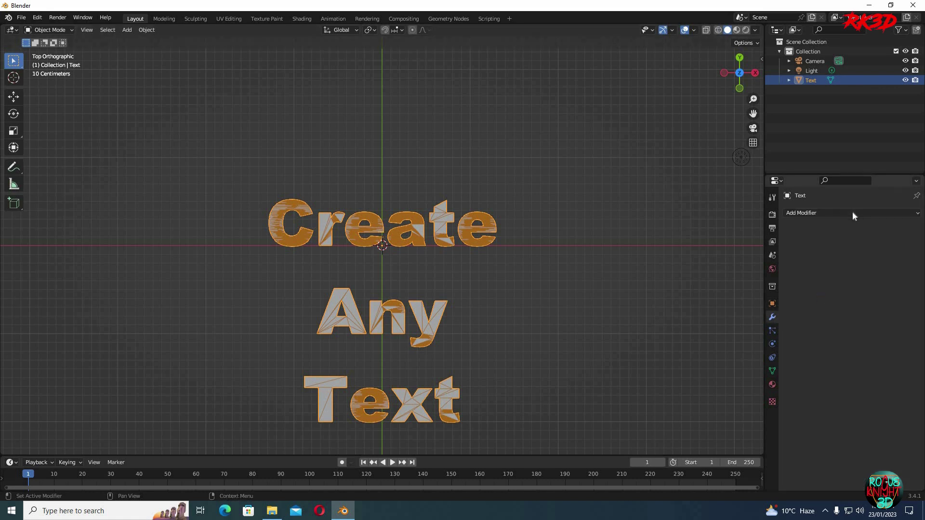
left_click(852, 213)
left_click(728, 282)
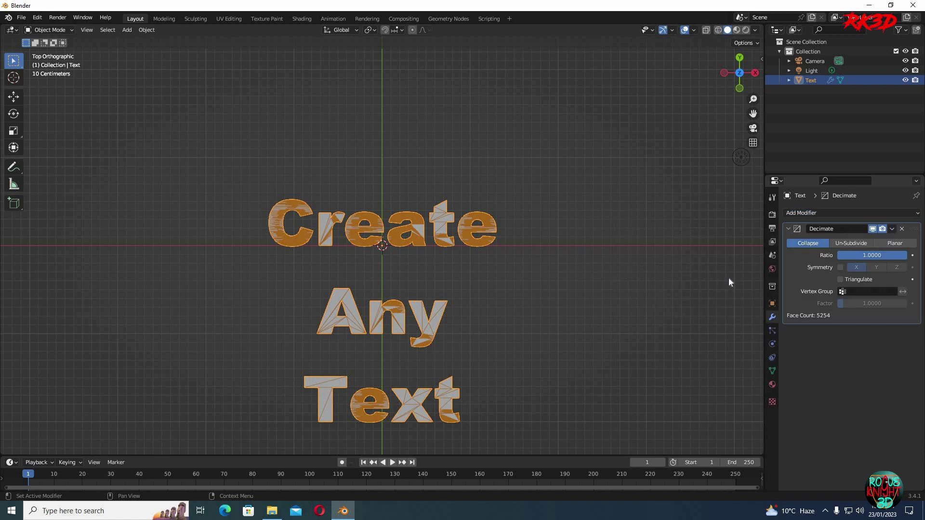
left_click(894, 244)
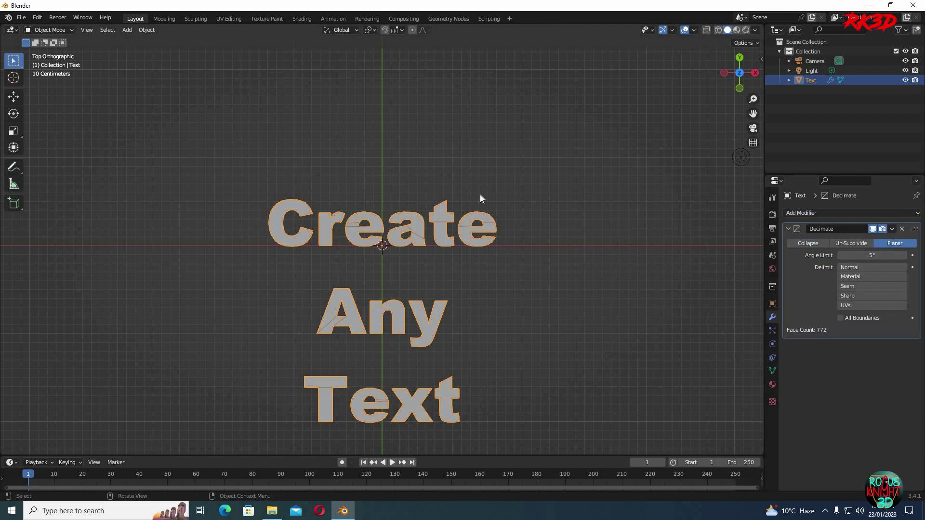
Step: Compare the text mesh in Edit and Object Mode, and turn off its Wireframe viewport display
middle_click_drag(561, 320, 553, 271)
key("Tab")
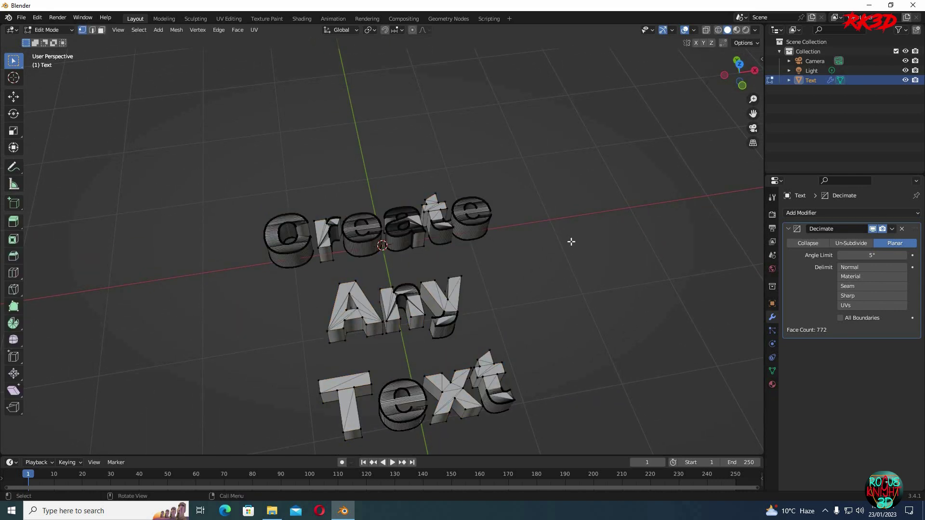
key("Tab")
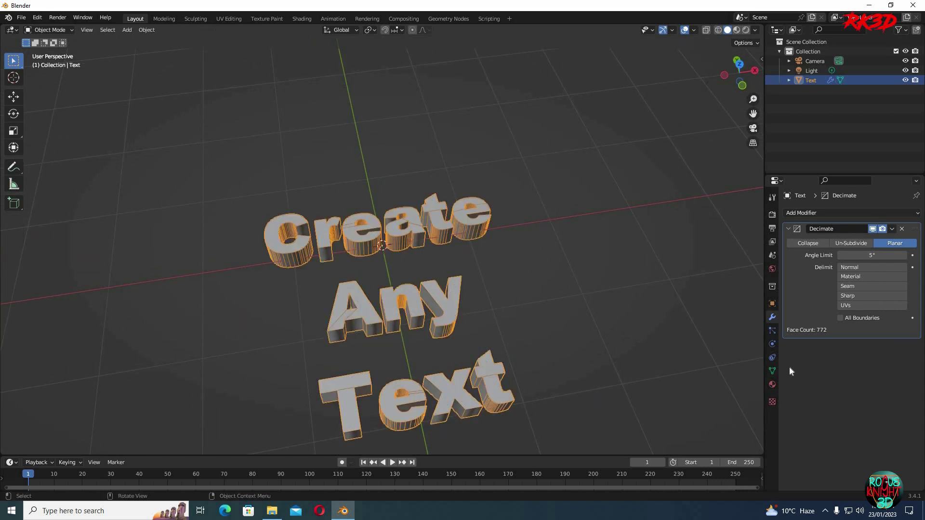
left_click(772, 303)
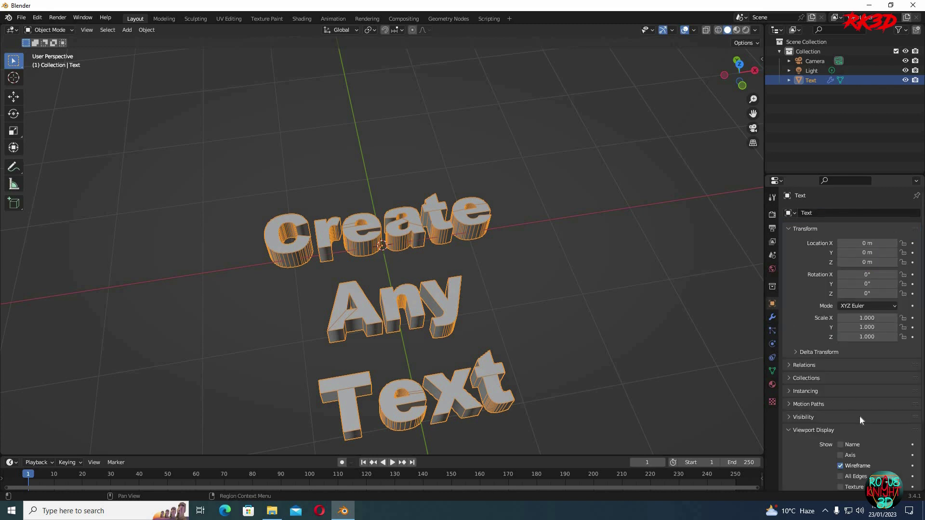
left_click(840, 466)
Step: Apply the Decimate modifier to the text mesh and check the simplified topology in Edit Mode
left_click(772, 317)
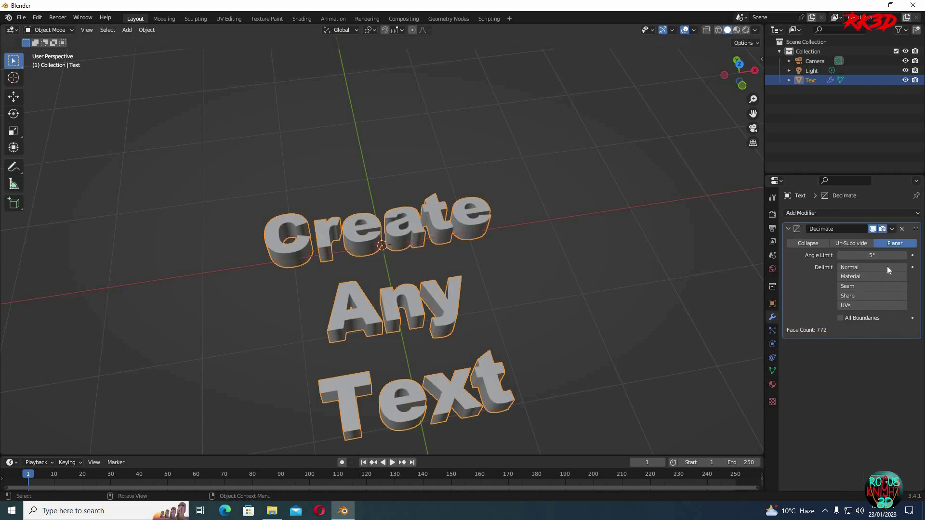
left_click(892, 230)
left_click(869, 238)
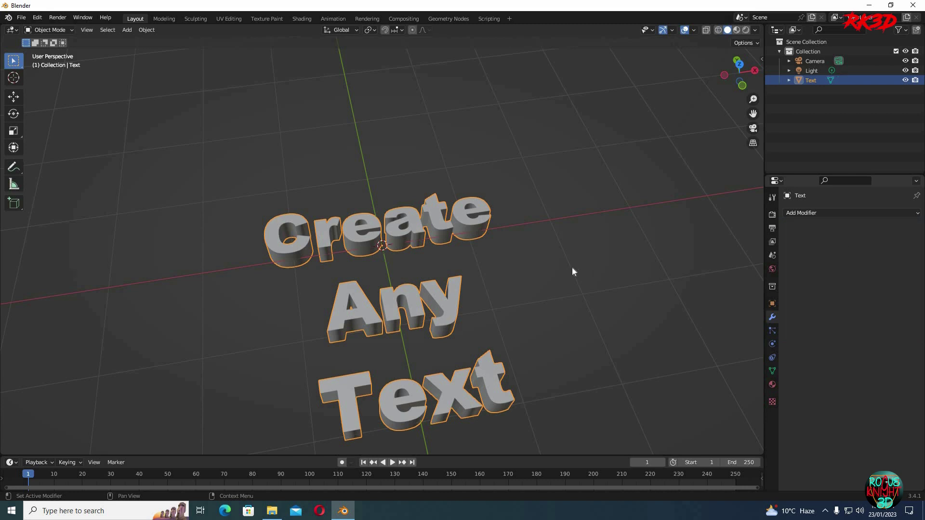
middle_click_drag(571, 267, 516, 269)
key("Tab")
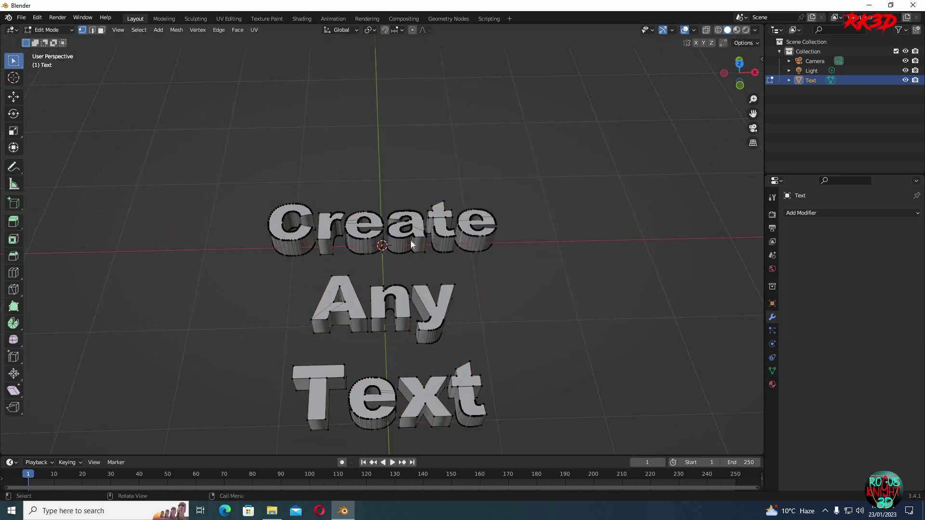
key("Tab")
Step: Shade the text mesh smooth and enable Auto Smooth for its normals
right_click(411, 230)
left_click(401, 199)
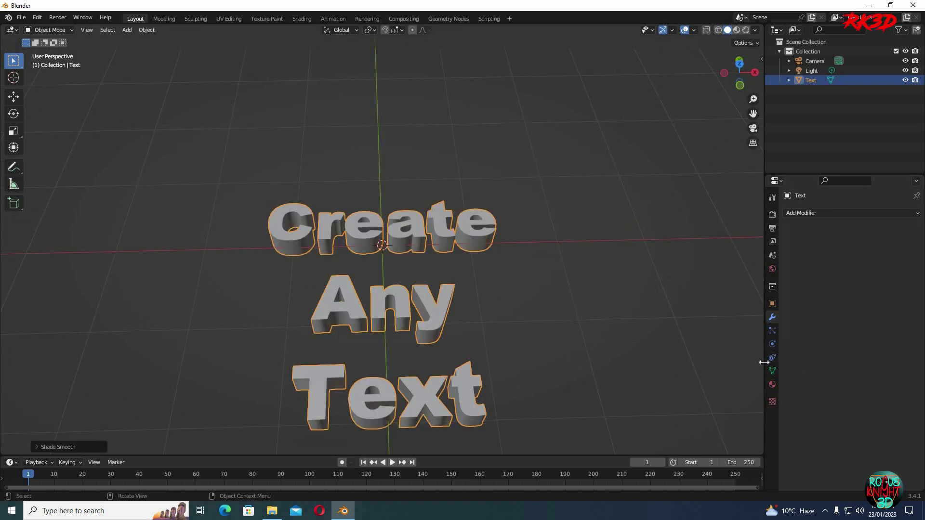
left_click(773, 369)
left_click(789, 412)
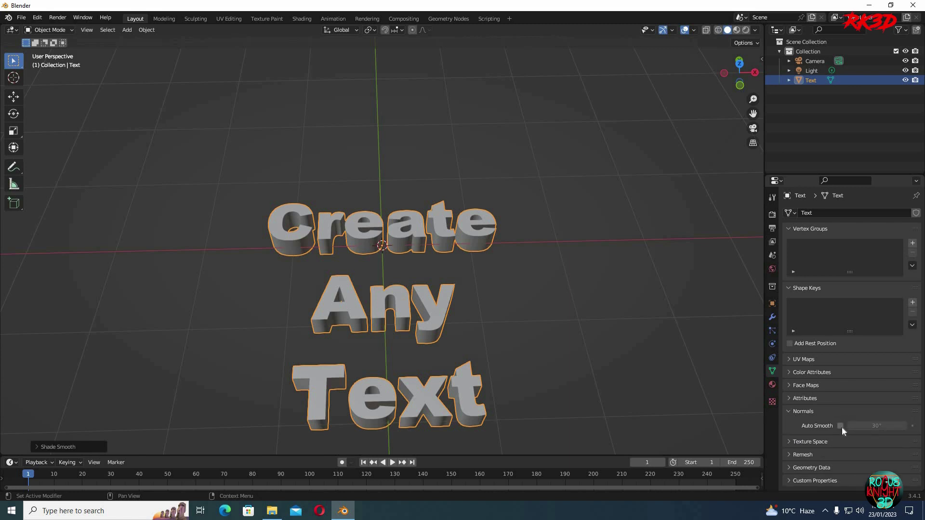
left_click(840, 426)
Step: Move the text mesh along the X axis until it lies entirely on the negative side of the origin
key("KP_7")
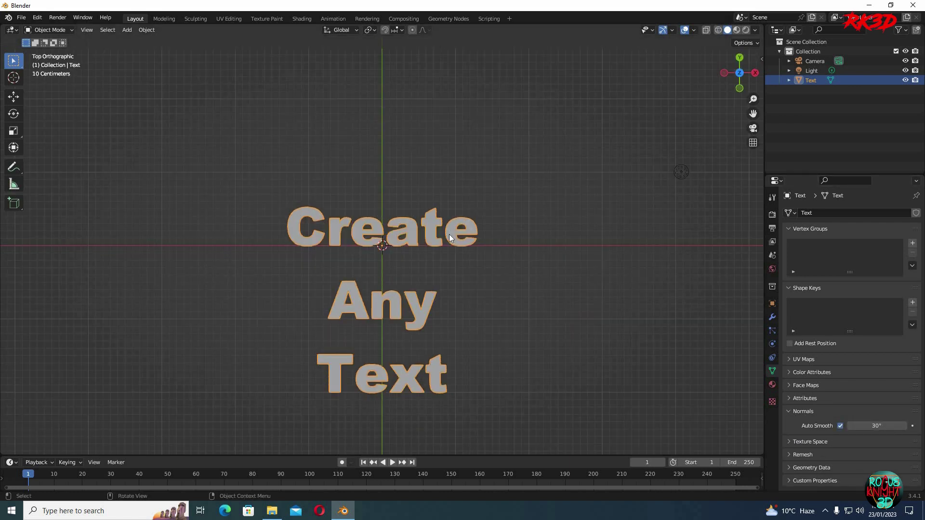
key("g")
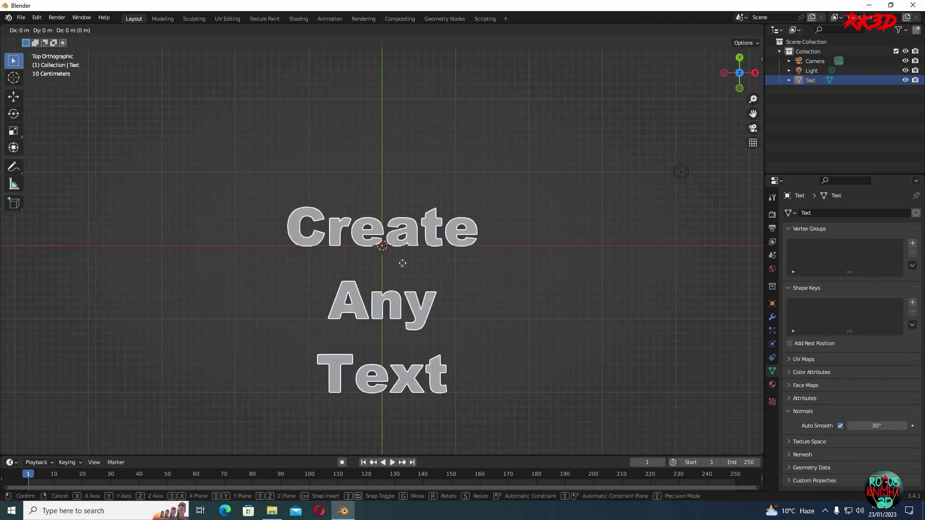
key("x")
left_click(342, 265)
Step: Duplicate the text mesh along the X axis and place the copy beside the original on the positive side of the origin
key("shift+d")
key("x")
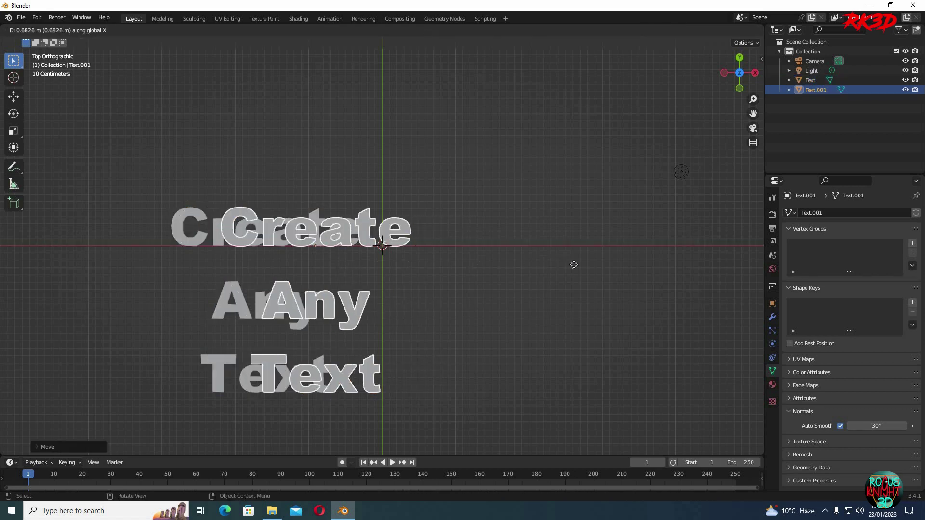
left_click(569, 264)
left_click(501, 266)
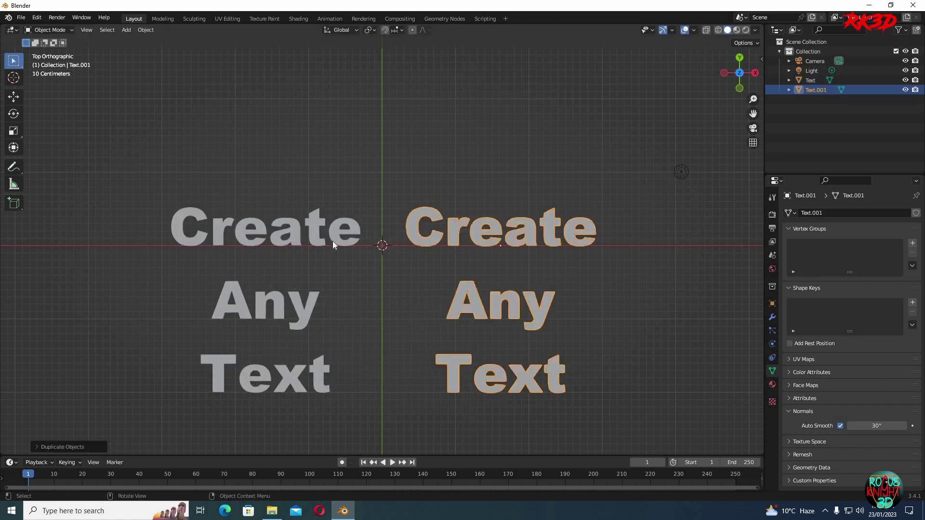
Step: Move the original text mesh slightly further in the negative X direction, away from its copy
left_click(332, 240)
key("g")
key("x")
left_click(327, 244)
Step: Merge all vertices of the original text mesh by distance
left_click(295, 148)
left_click(283, 232)
key("Tab")
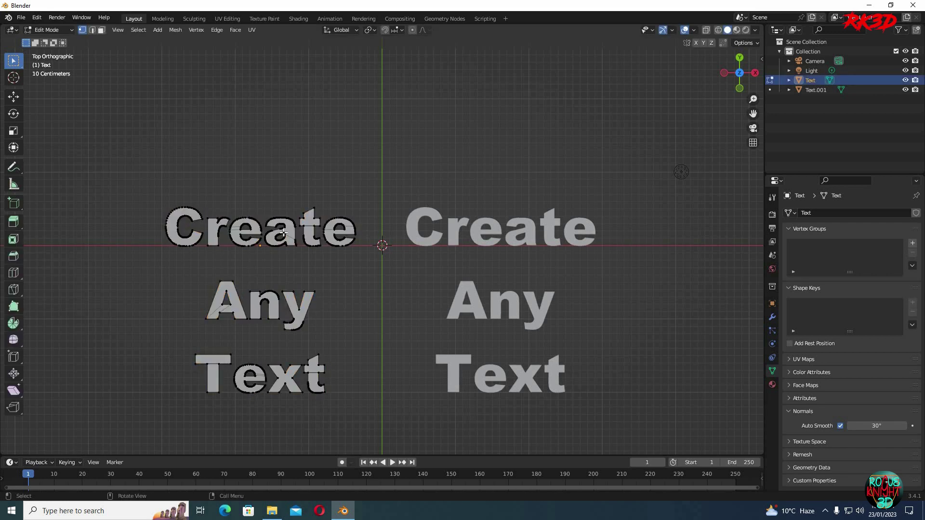
key("a")
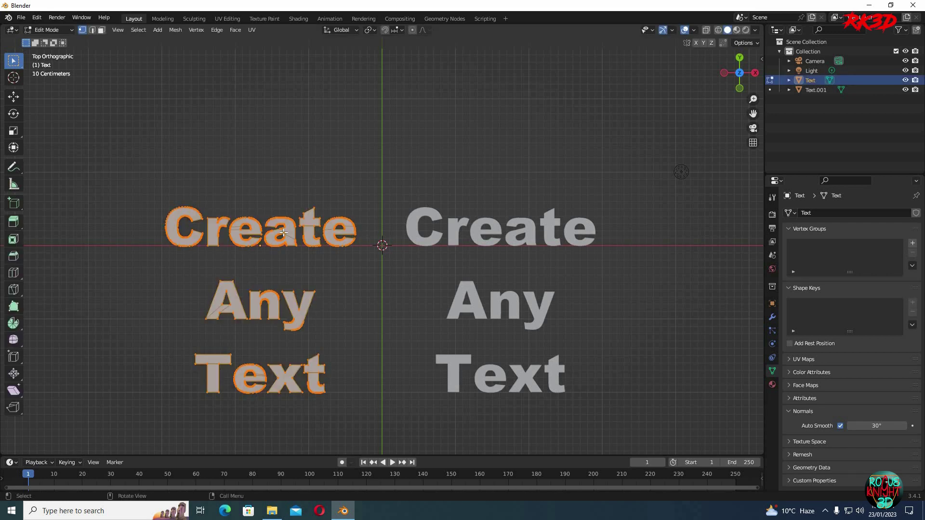
key("m")
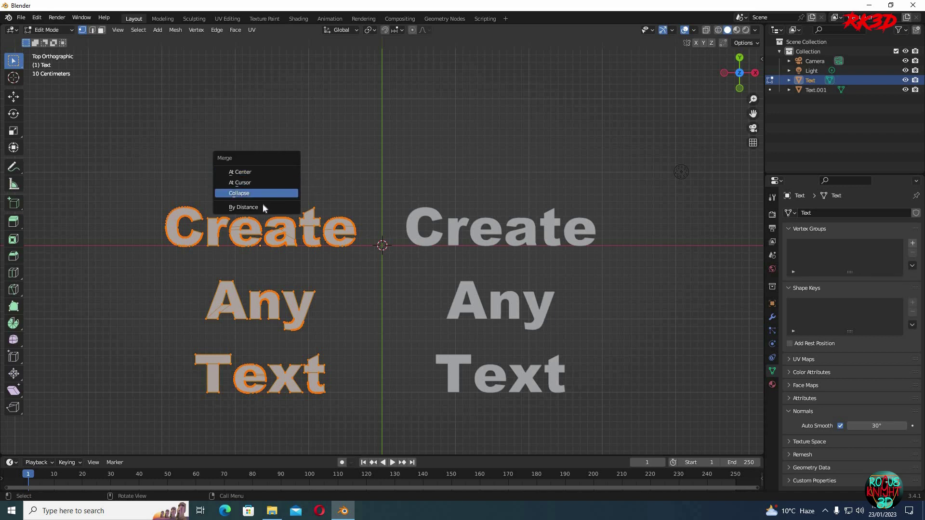
left_click(259, 206)
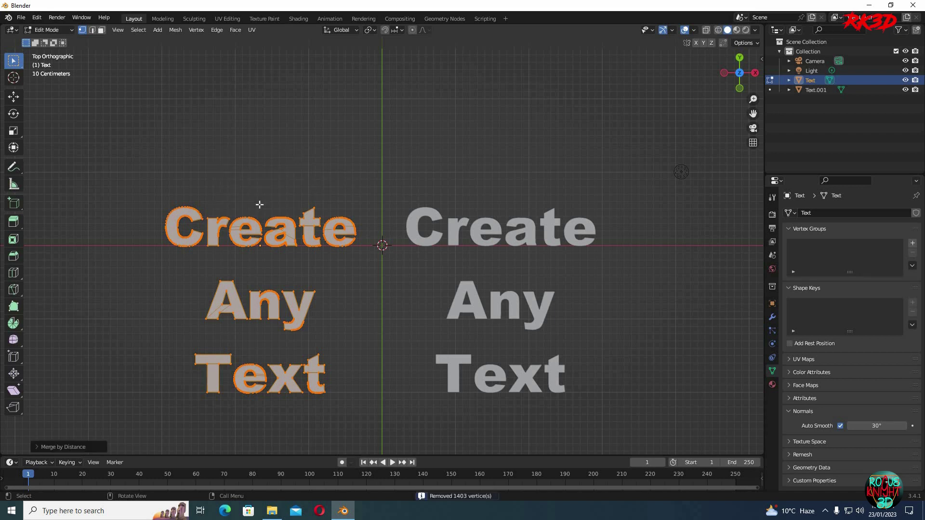
key("Tab")
left_click(486, 243)
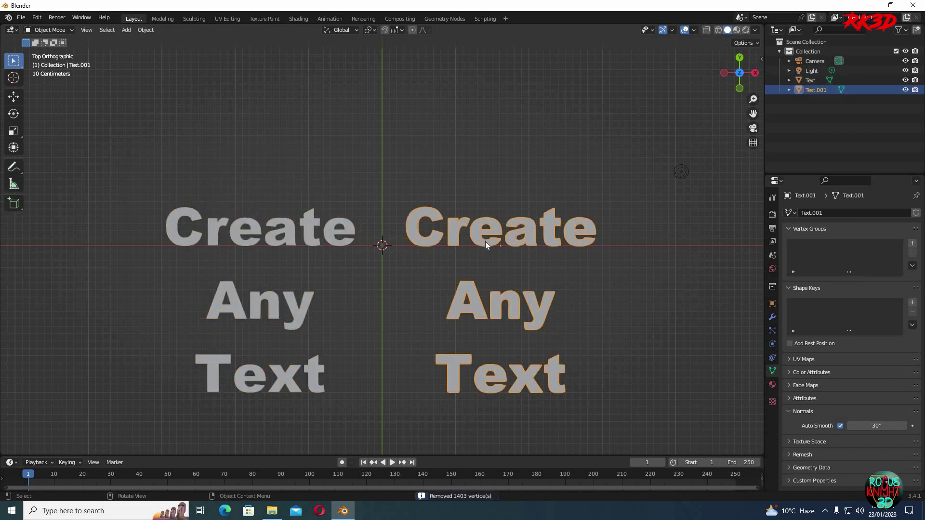
left_click(300, 240)
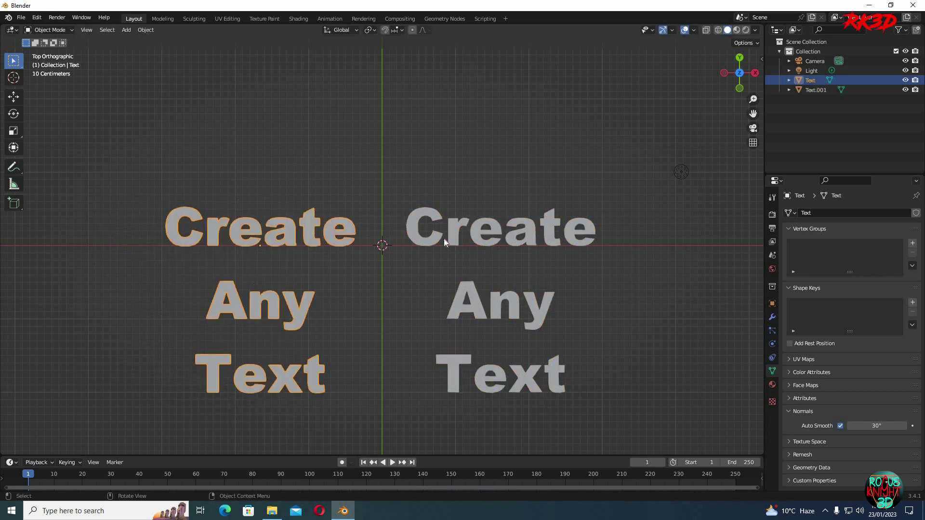
left_click_drag(524, 219, 549, 201)
key("ctrl+z")
Step: Separate the entire original text mesh by loose parts and return to Object Mode
left_click(215, 234)
key("Tab")
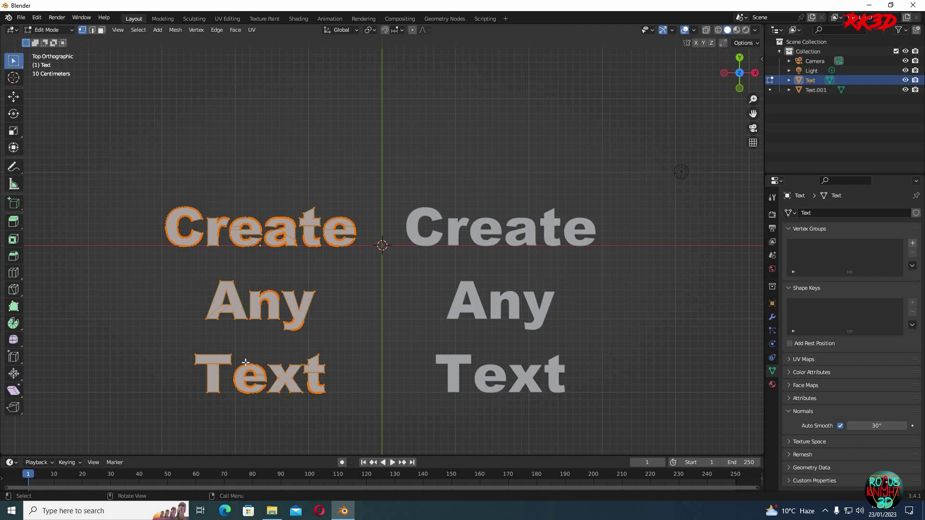
key("a")
right_click(263, 116)
mouse_move(270, 299)
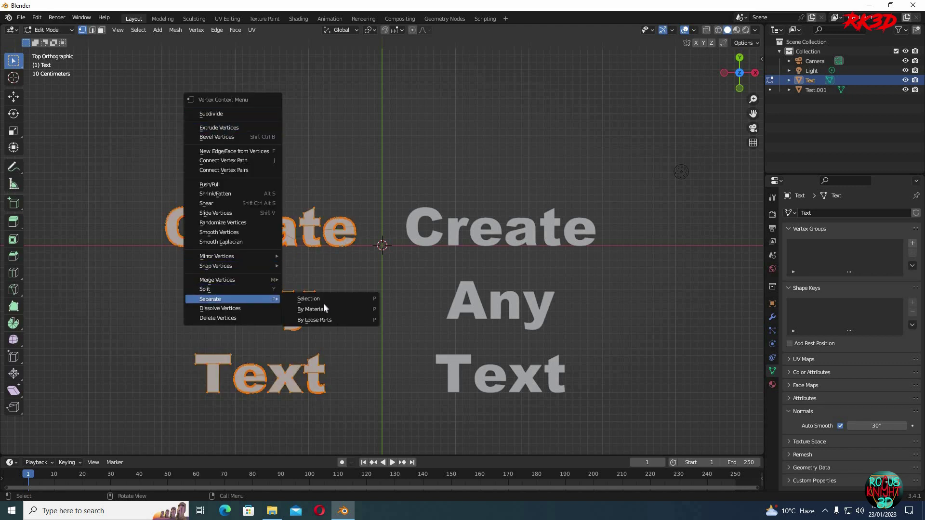
left_click(328, 317)
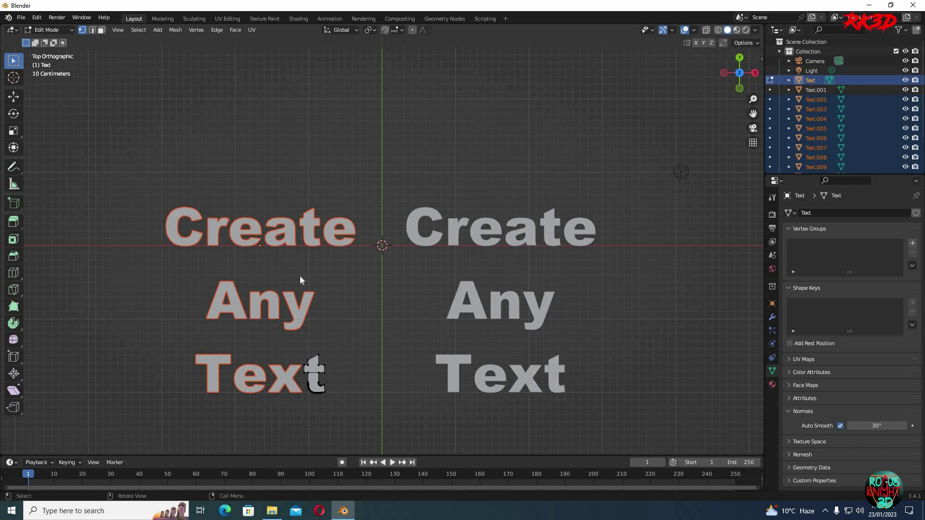
key("Tab")
Step: Move the separated parts of the original text into a new collection named "text 1"
key("m")
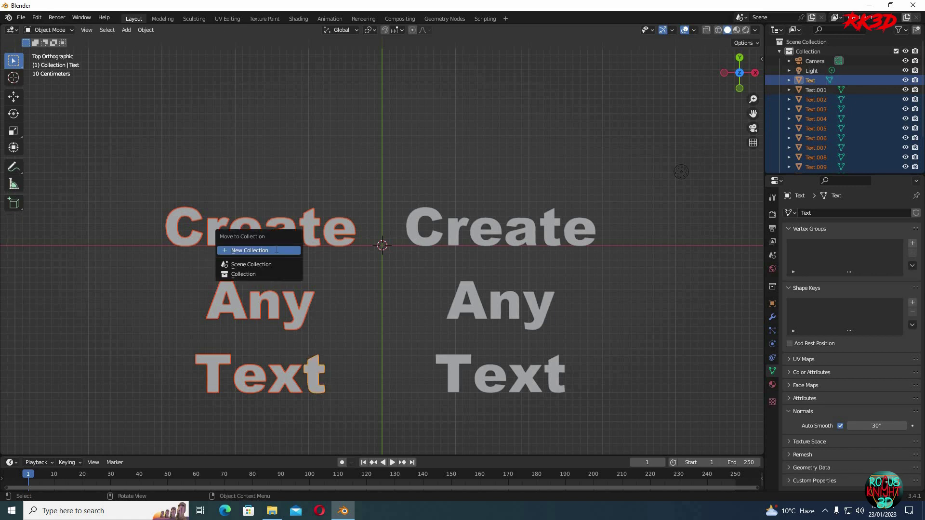
left_click(277, 249)
type("text")
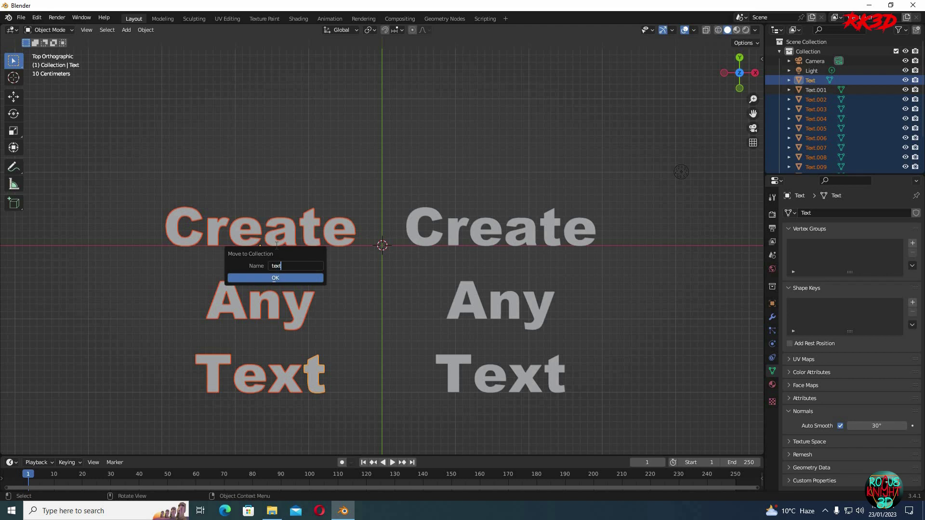
type(" 1")
left_click(276, 278)
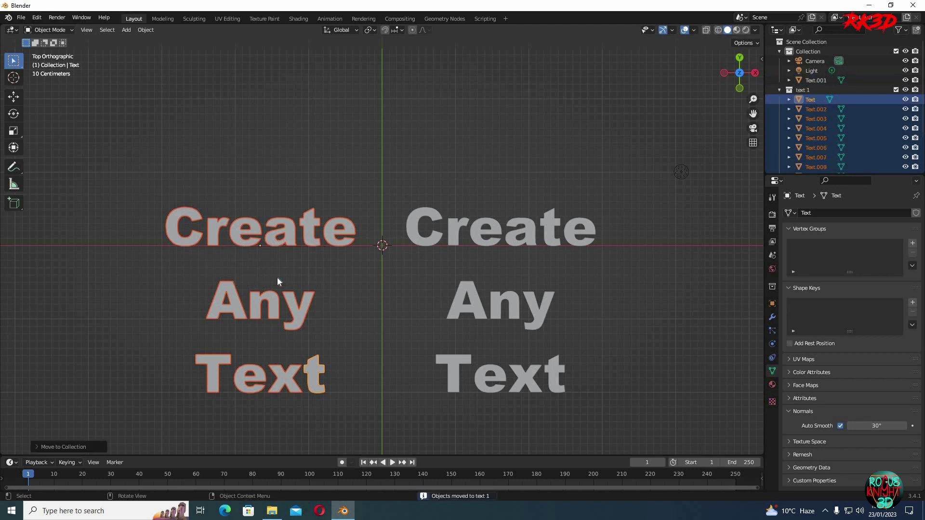
Step: Separate the duplicated, unmerged text mesh by loose parts and return to Object Mode
left_click(429, 238)
key("Tab")
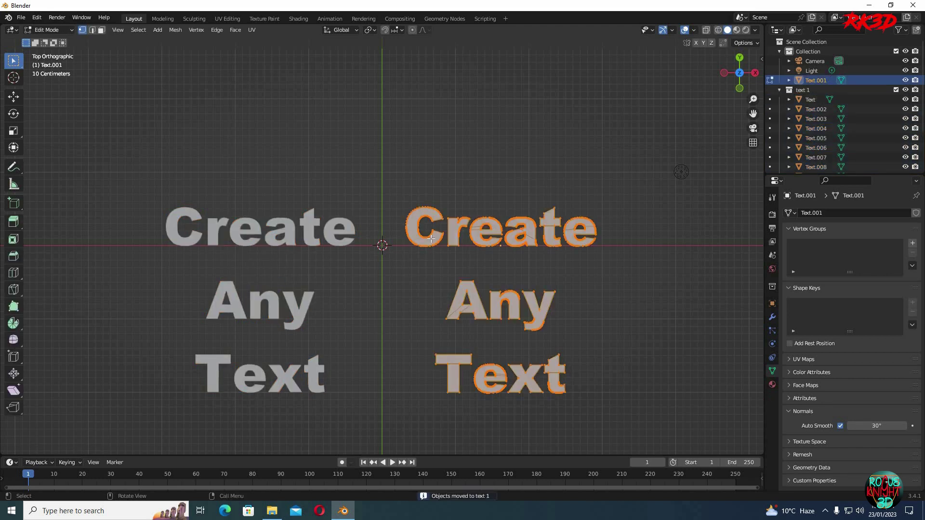
right_click(501, 149)
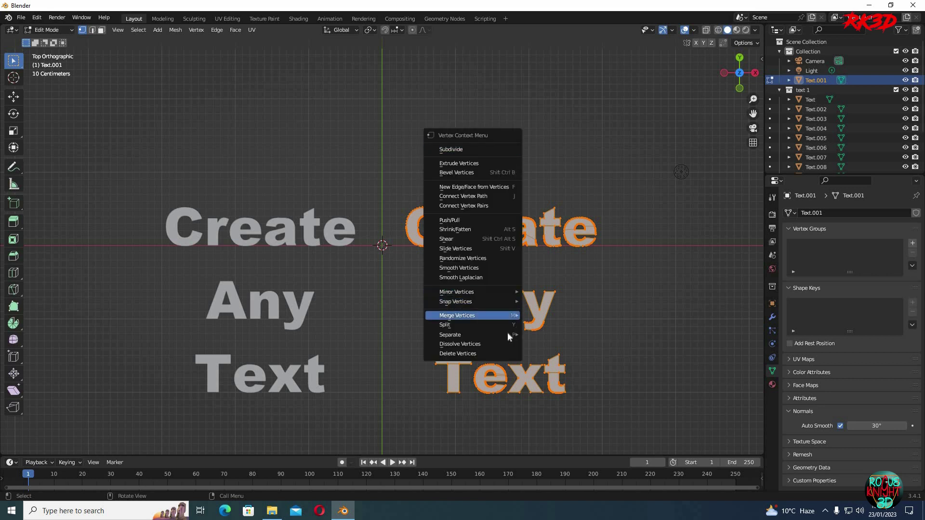
mouse_move(508, 334)
left_click(558, 355)
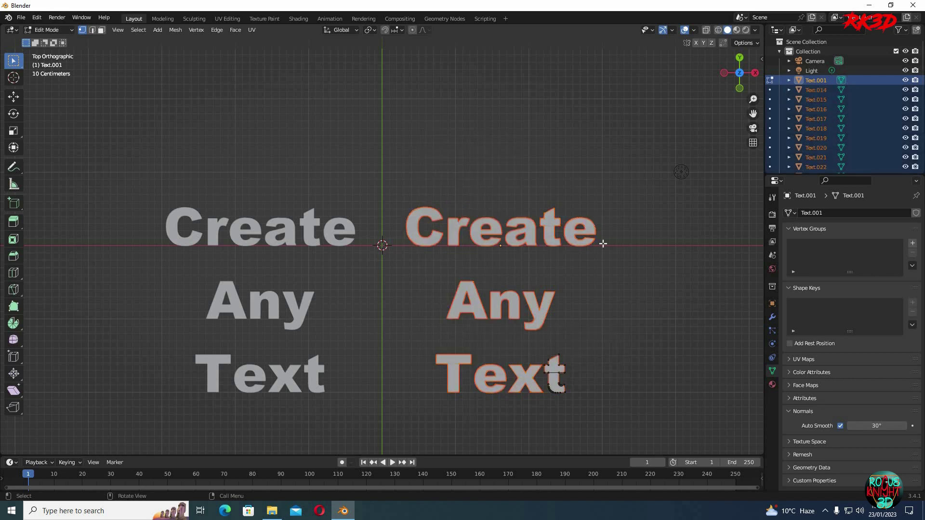
key("Tab")
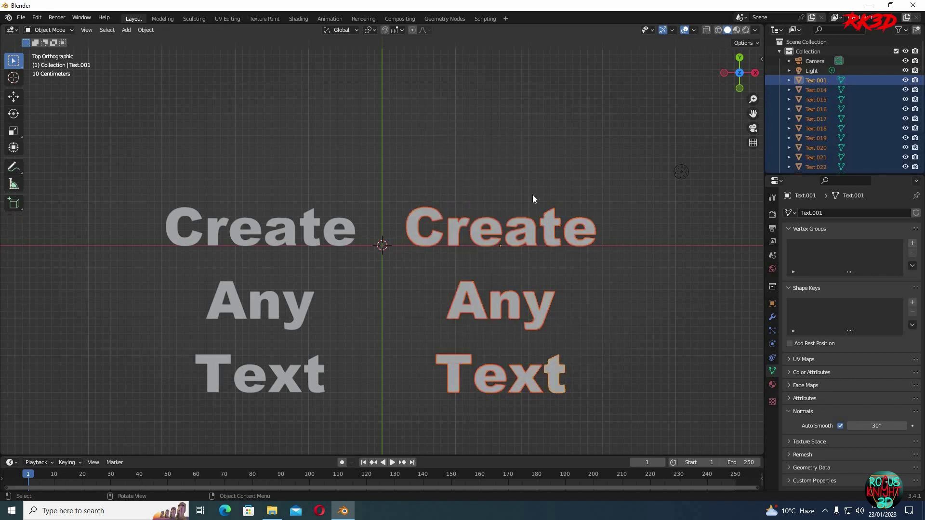
Step: Move the separated parts of the duplicated text into a new collection named "text 2" and collapse both text collections in the Outliner
key("m")
left_click(532, 193)
type("te")
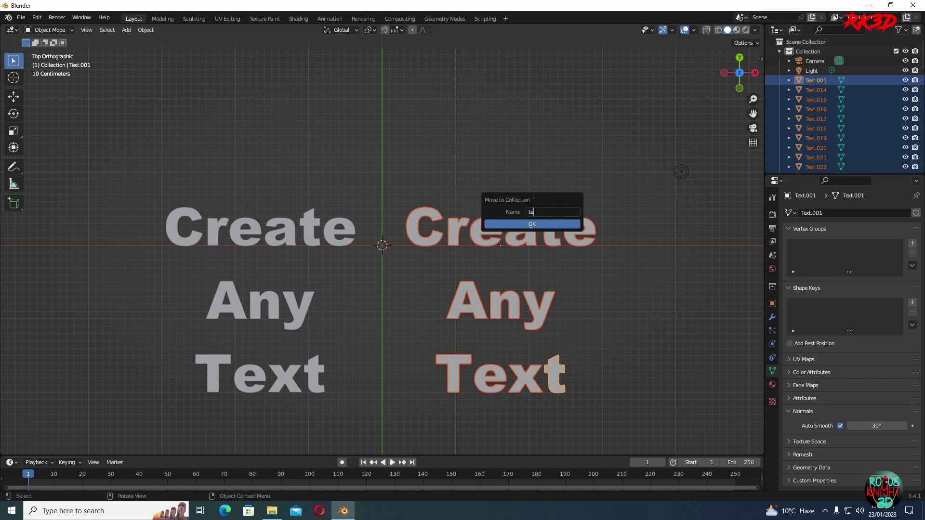
type("xt 2")
left_click(545, 225)
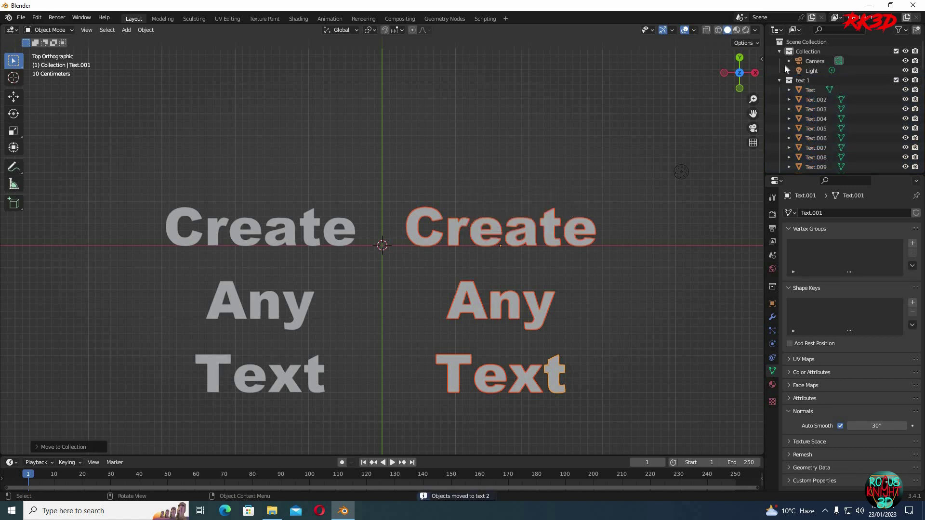
left_click(779, 80)
left_click(780, 90)
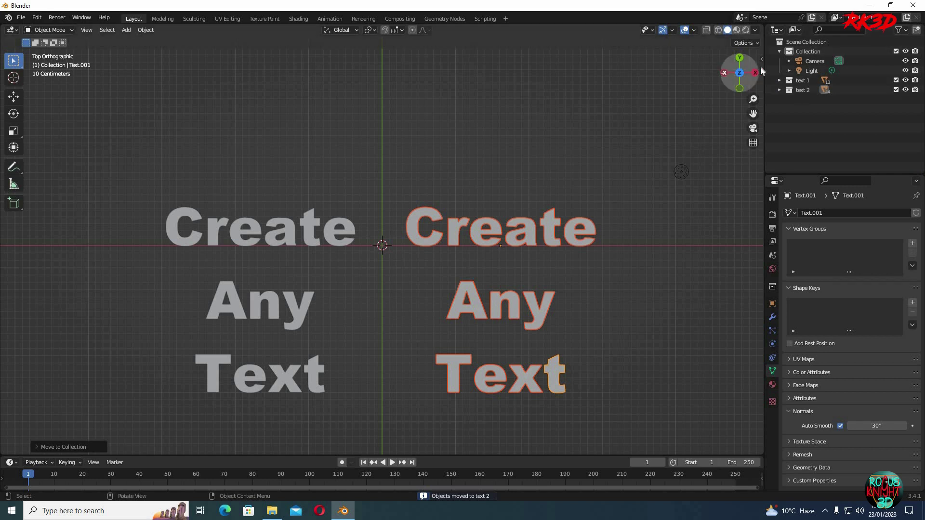
Step: Try to move the letter C of the merged original text to check its separation
left_click(406, 168)
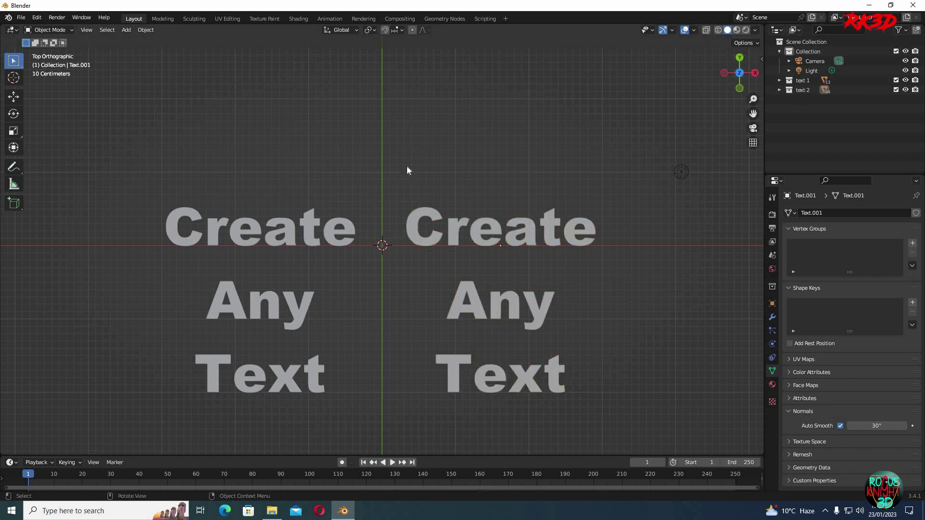
left_click(186, 242)
key("g")
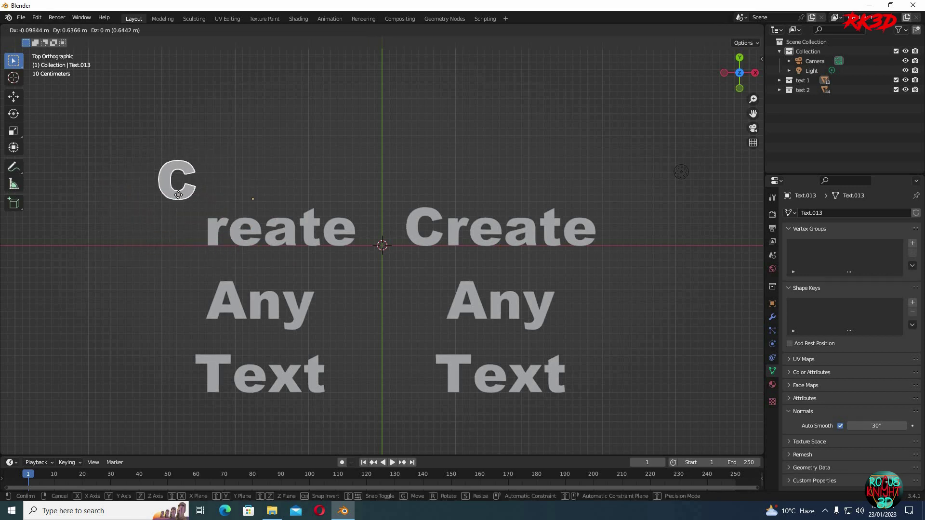
left_click(184, 236)
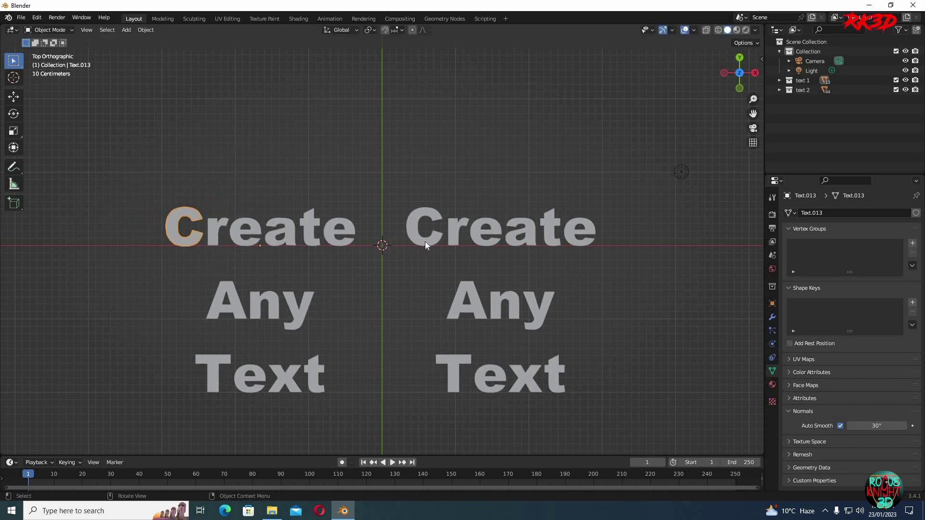
Step: Try to move the letter C of the unmerged copy and inspect its faces and sides in perspective
left_click(427, 241)
key("g")
key("Escape")
middle_click_drag(426, 239, 434, 210)
scroll(434, 211, "up", 4)
key("g")
right_click(444, 219)
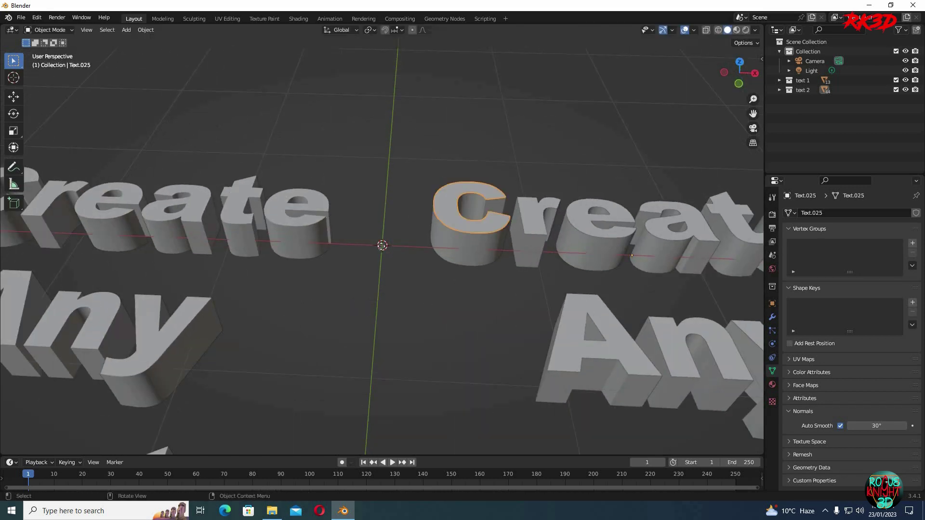
left_click(450, 245)
key("g")
key("Escape")
Step: Try to move the letters r and e in "Create" of the unmerged copy
left_click(534, 204)
key("g")
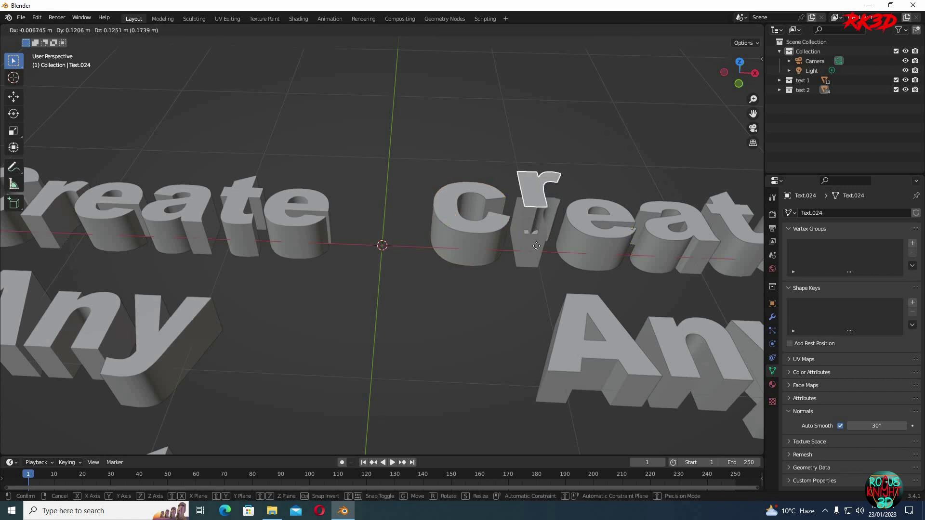
right_click(545, 222)
left_click(580, 214)
key("g")
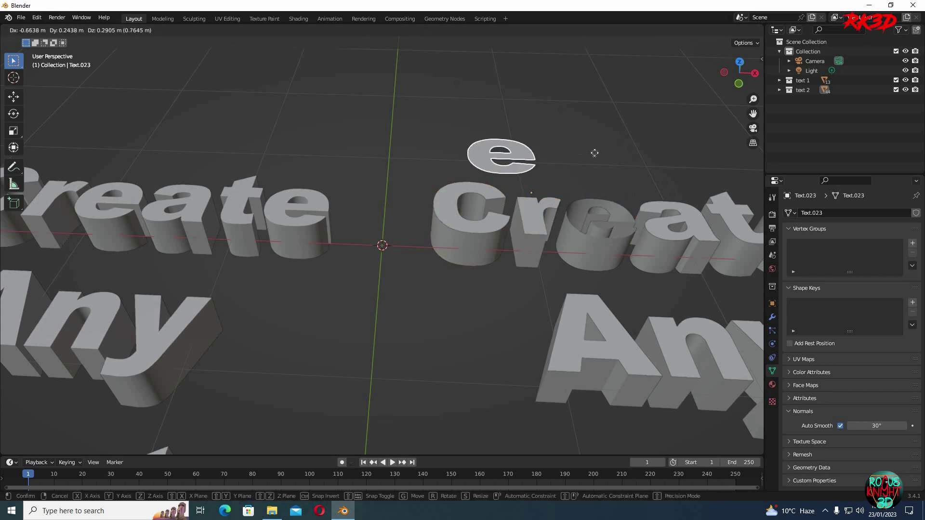
key("Escape")
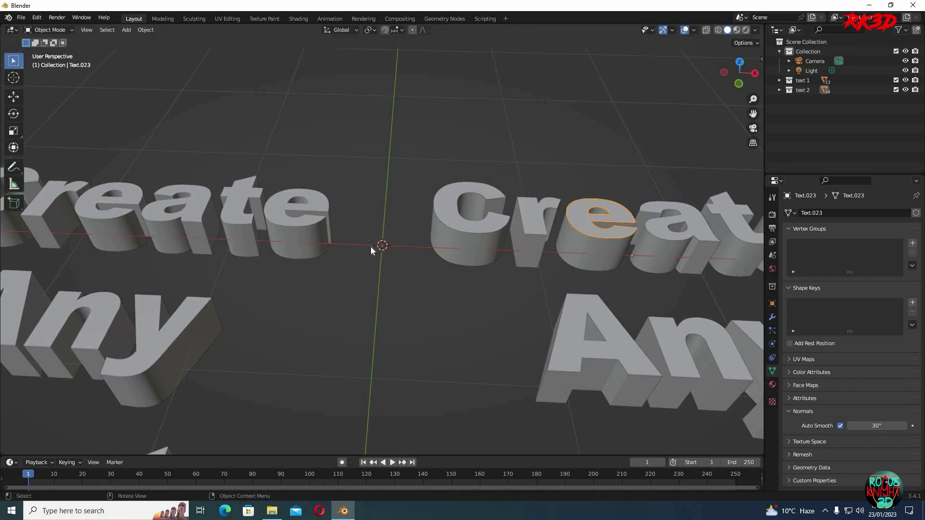
Step: Try to rotate the letter C of each text around its current origin in top view
scroll(446, 209, "down", 3)
scroll(427, 224, "down", 3)
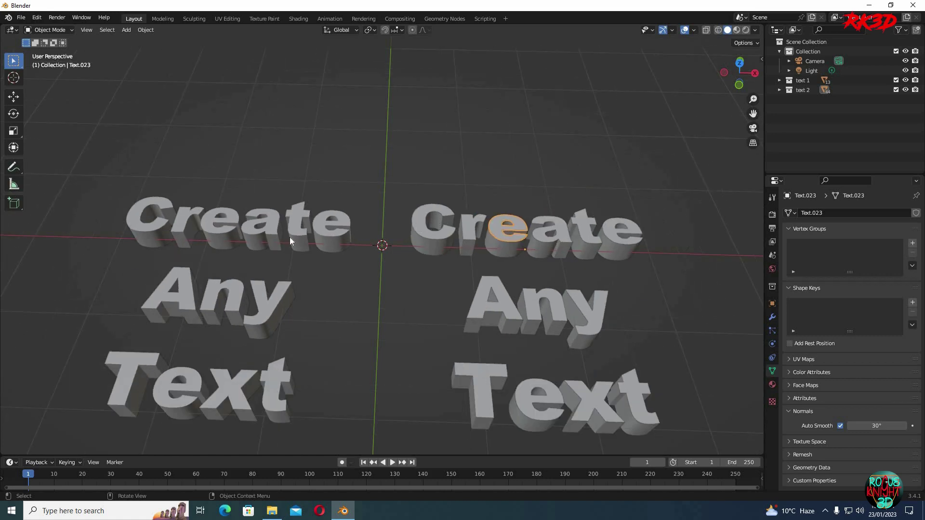
key("KP_7")
scroll(352, 279, "up", 2)
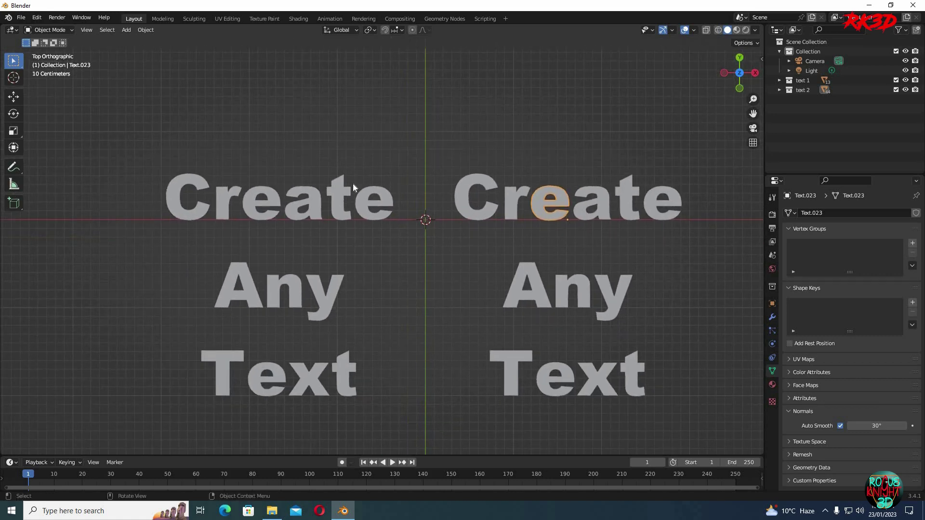
scroll(359, 241, "up", 1)
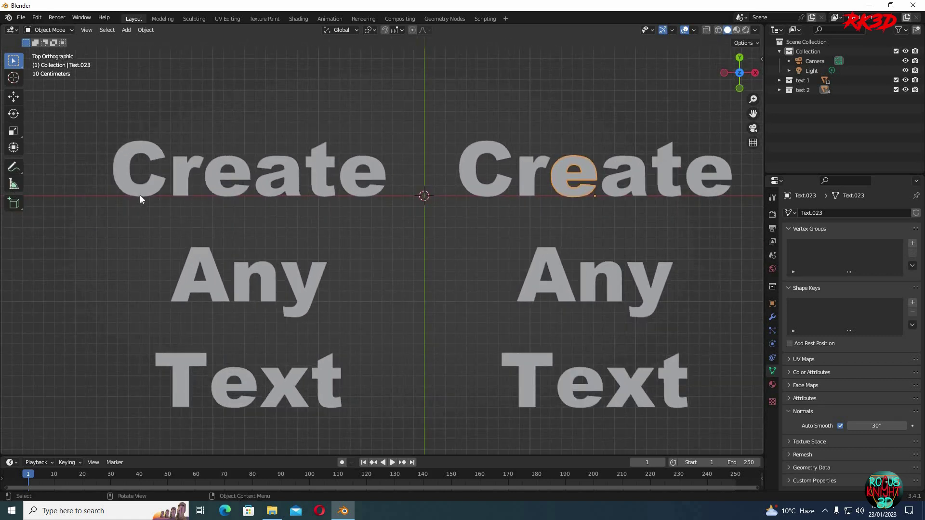
left_click(142, 190)
key("r")
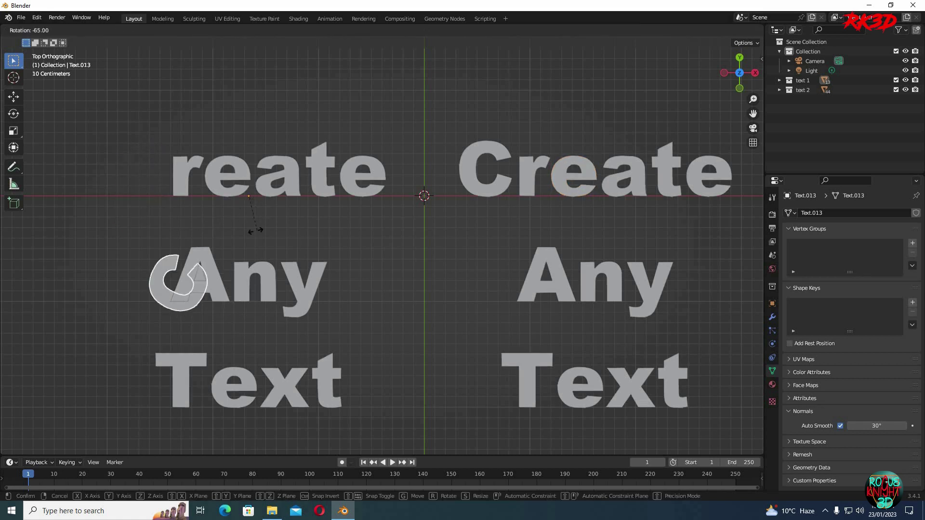
right_click(256, 229)
left_click(478, 189)
key("r")
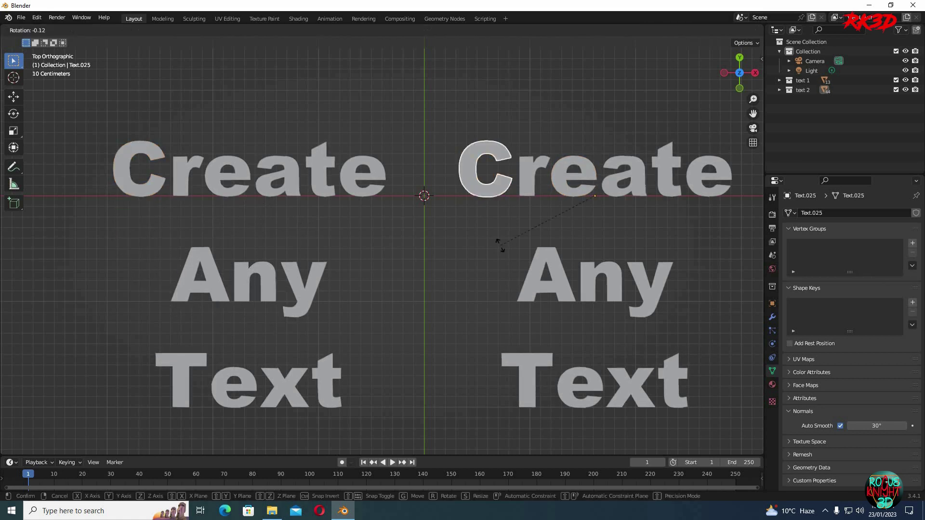
right_click(505, 262)
Step: Set the origin of every object in both texts to its own geometry
left_click(140, 195)
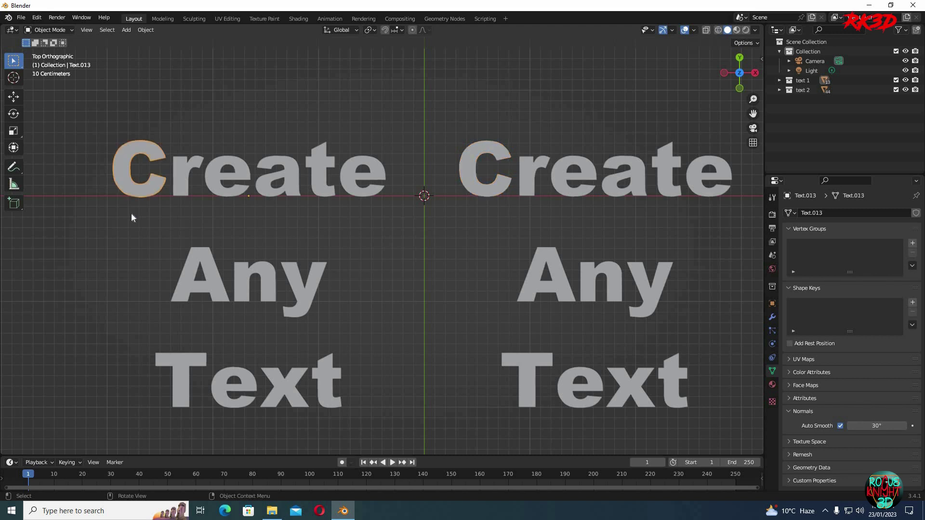
key("a")
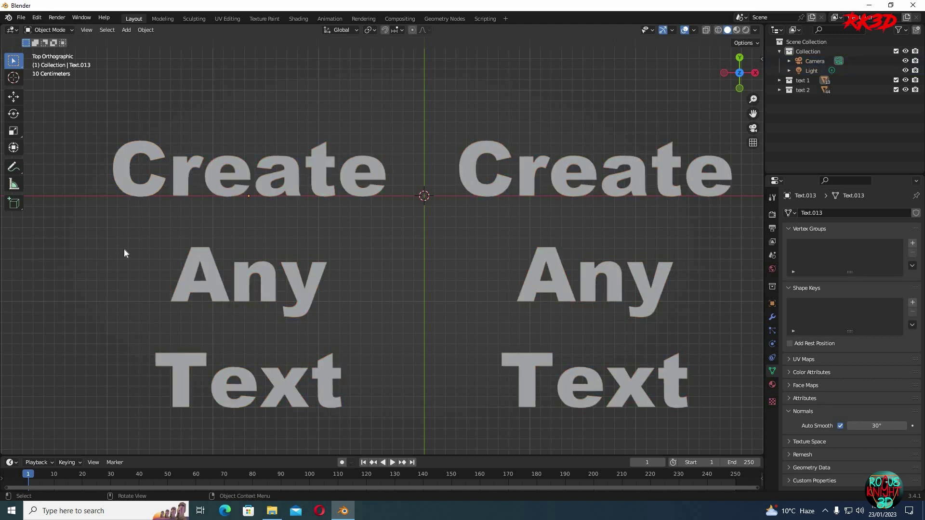
key("a")
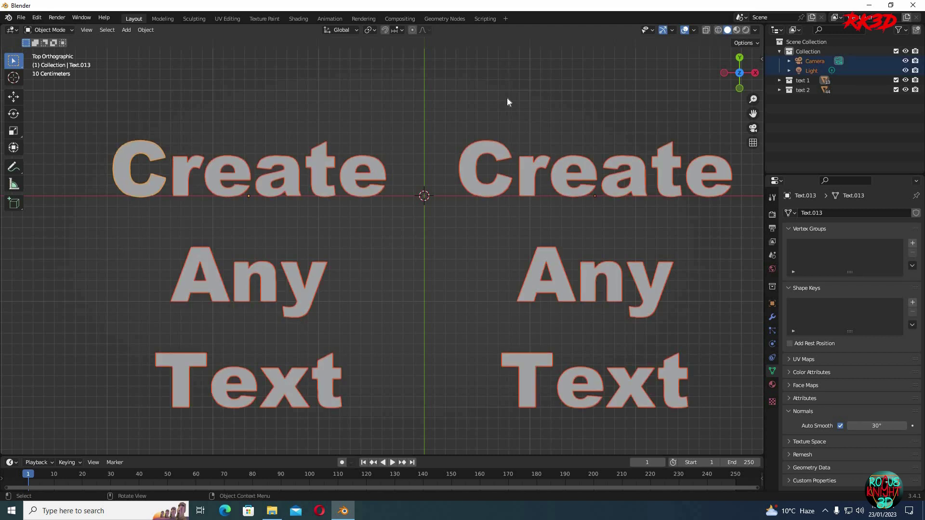
left_click(146, 30)
mouse_move(166, 50)
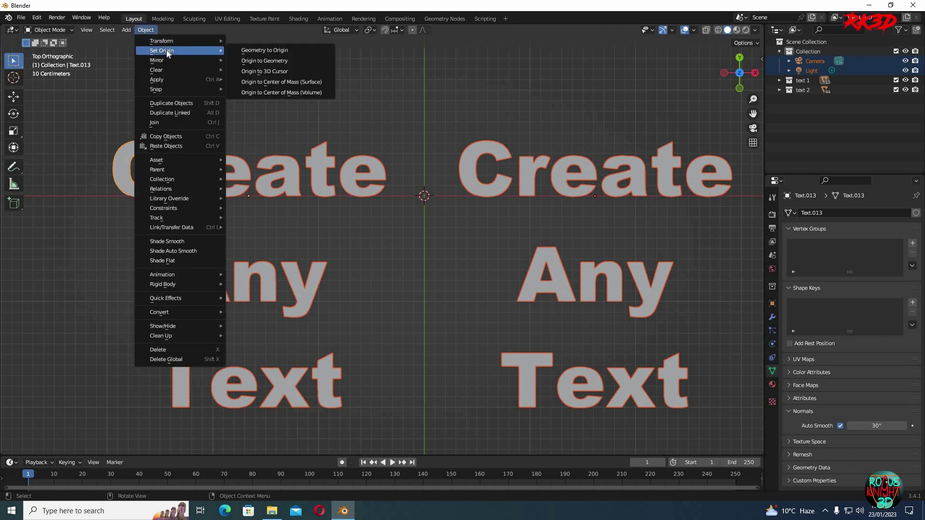
left_click(281, 60)
Step: Try to move and rotate the letter C of the merged text around its own origin
left_click(150, 193)
key("g")
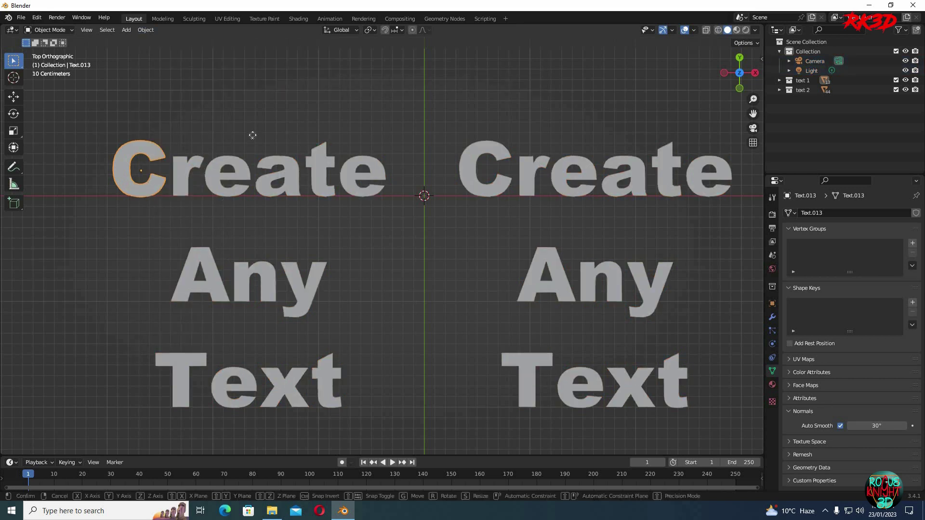
right_click(216, 232)
key("r")
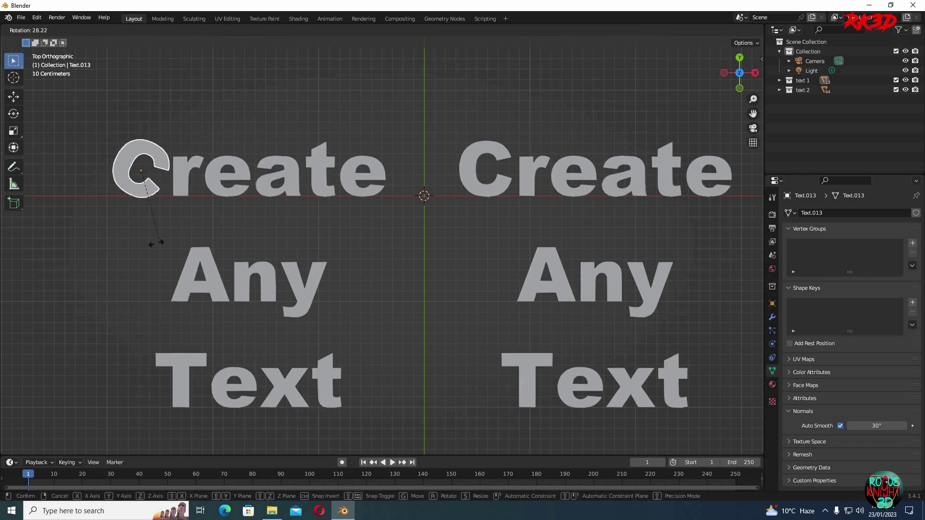
right_click(150, 241)
Step: Try to rotate the front face and the sides of the C in the unmerged copy separately
left_click(481, 190)
key("r")
right_click(380, 248)
scroll(514, 187, "up", 2)
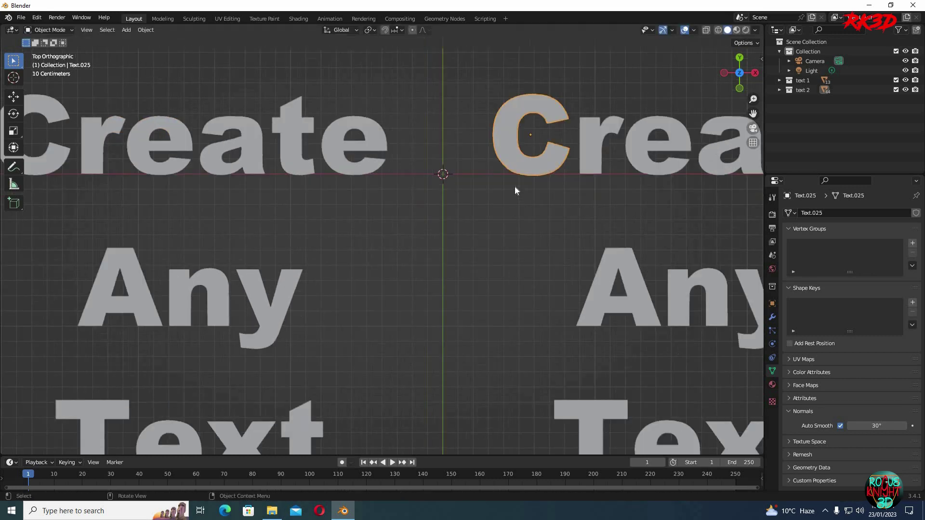
middle_click_drag(514, 186, 521, 162)
left_click(520, 185)
key("r")
right_click(355, 246)
scroll(513, 241, "down", 4)
key("KP_7")
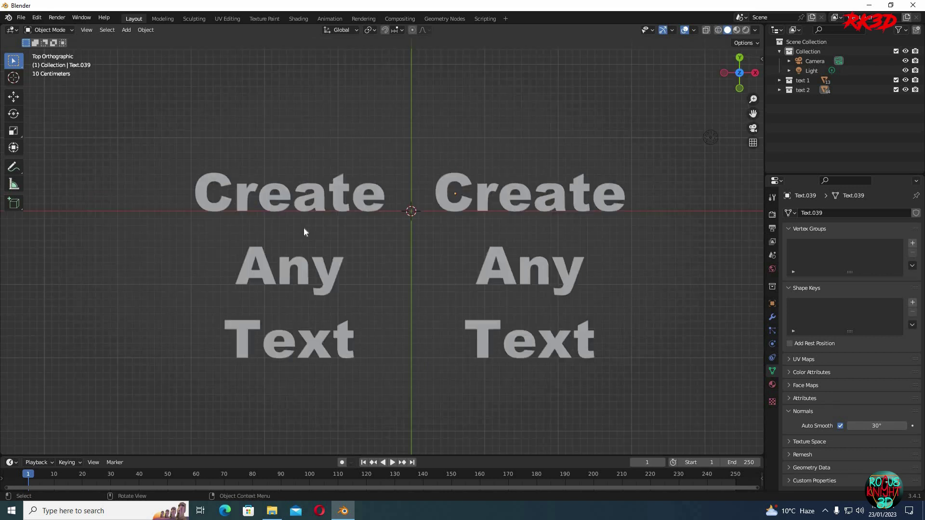
Step: In top view, enlarge the letter C of the merged text and move it away from the r
scroll(181, 211, "up", 2)
left_click(162, 193)
key("s")
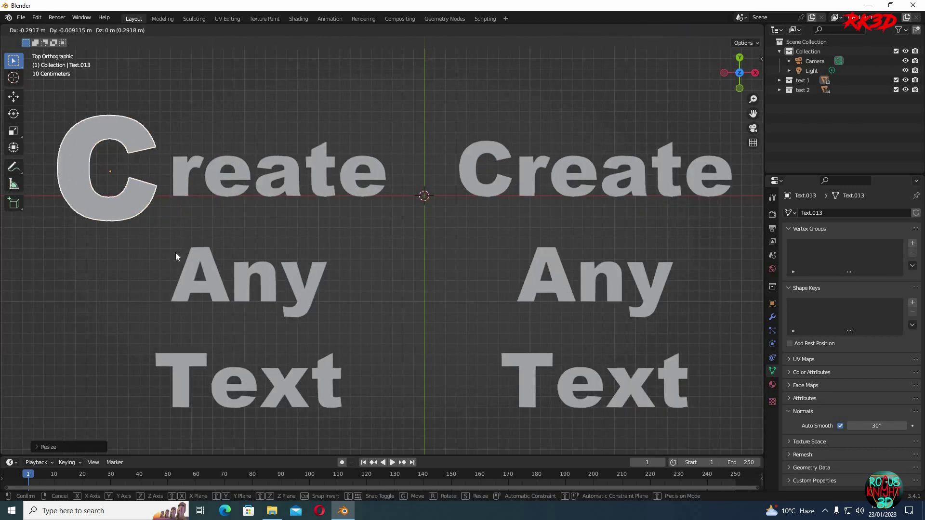
left_click(175, 252)
Step: Stretch the r of the merged "Create" along the Y axis and move it next to the enlarged C
left_click(200, 200)
key("s")
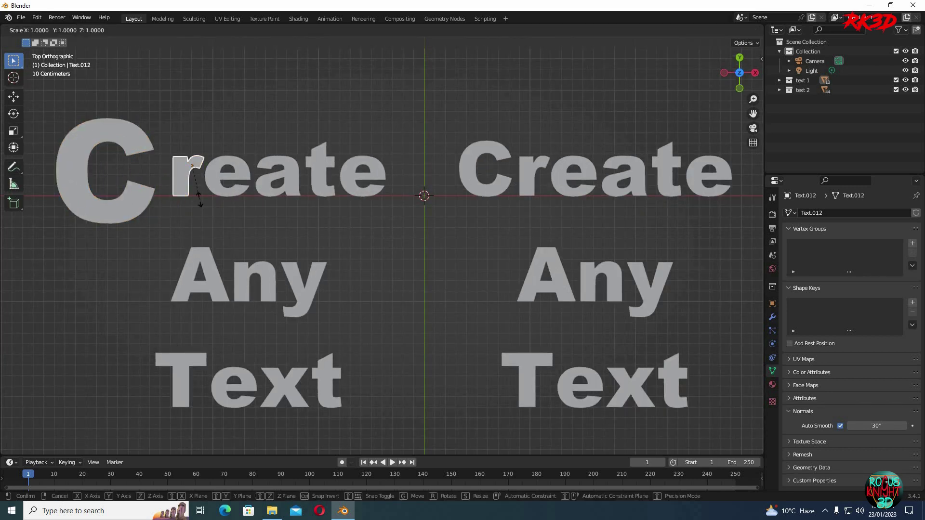
key("y")
left_click(226, 226)
key("g")
left_click(224, 203)
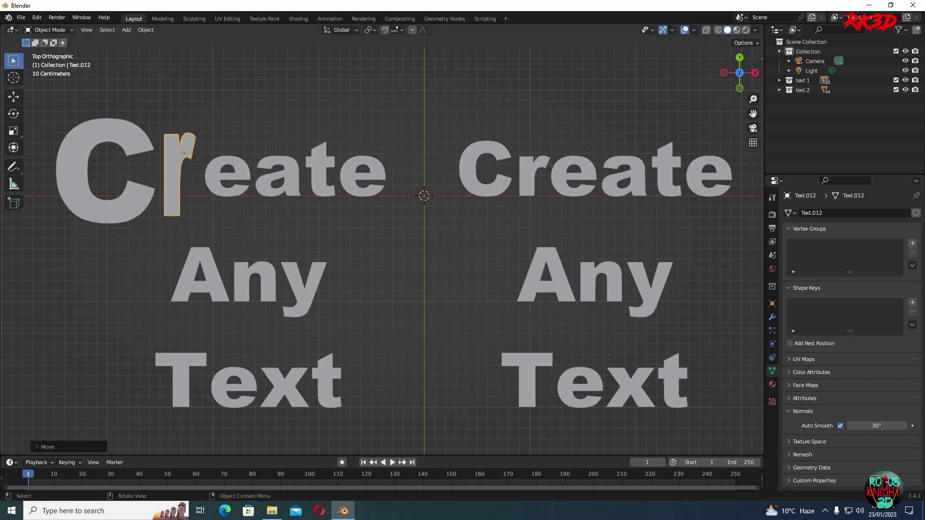
Step: Enlarge the first e of the merged "Create" and move it toward the r, and widen the a along the X axis
left_click(239, 191)
key("s")
left_click(269, 198)
key("g")
left_click(267, 198)
left_click(277, 192)
key("s")
key("x")
left_click(286, 194)
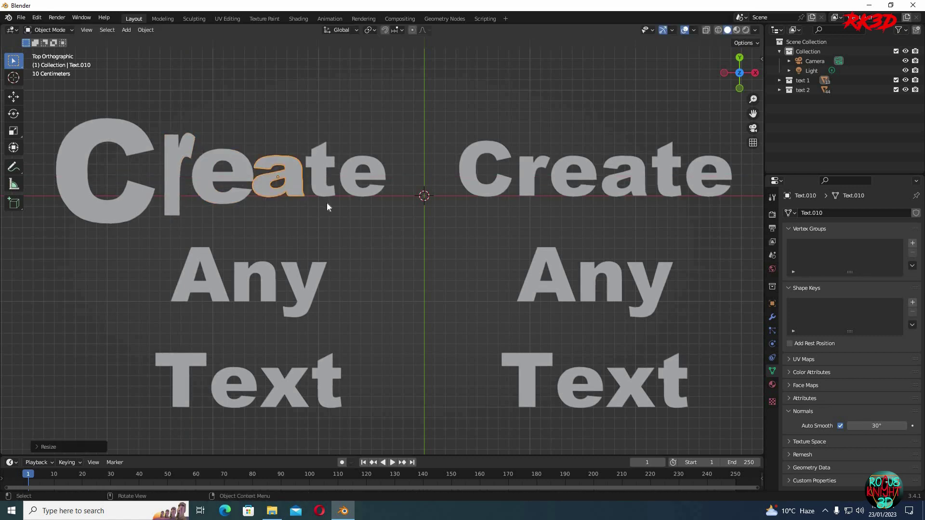
Step: Scale the t of the merged "Create" along the Z axis and stretch the final e along the Y axis
left_click(324, 191)
key("s")
key("z")
left_click(331, 193)
middle_click_drag(331, 194, 329, 168)
left_click(369, 192)
key("s")
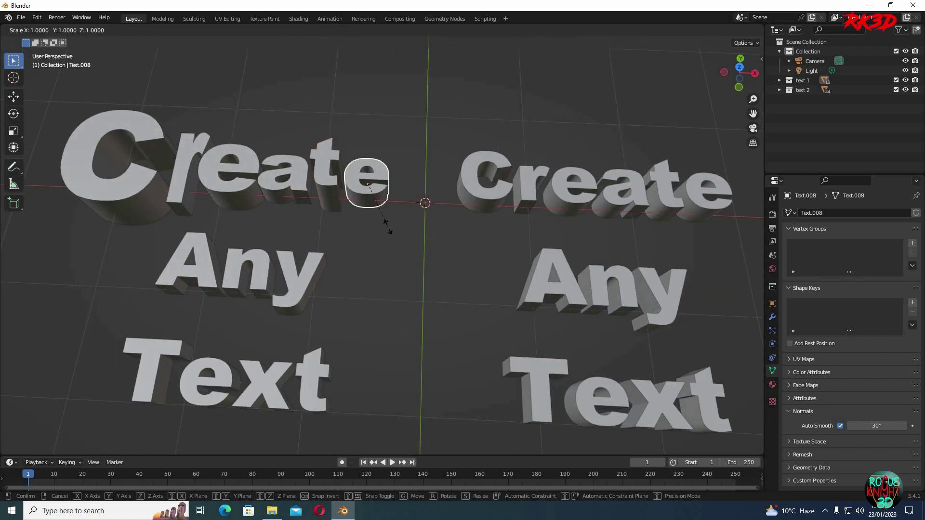
key("y")
left_click(383, 262)
middle_click_drag(381, 263, 376, 271)
Step: Enlarge the A and the y of the merged "Any", moving the A clear of the n
left_click(225, 299)
key("s")
left_click(241, 320)
key("g")
left_click(230, 322)
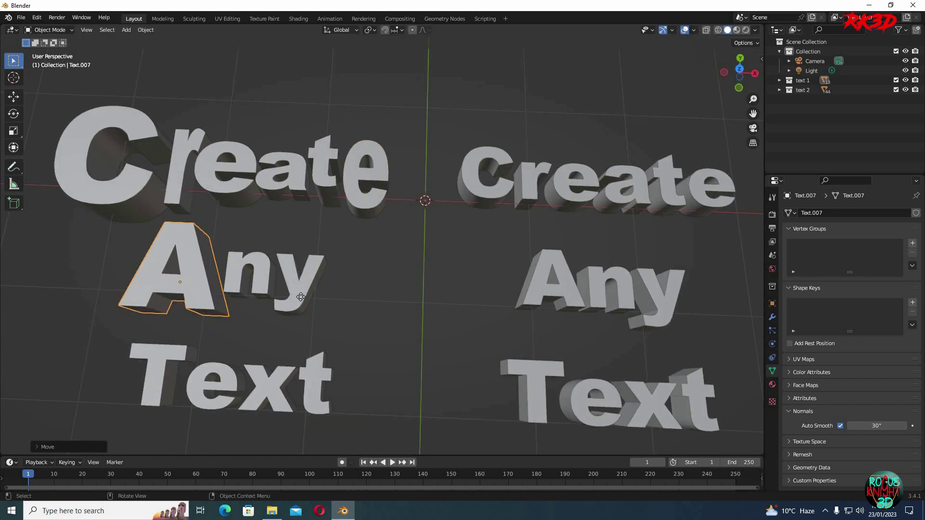
left_click(300, 297)
key("s")
left_click(359, 322)
Step: In top view, enlarge the T and e of the merged "Text" and move the x closer to the e
key("KP_7")
left_click(189, 345)
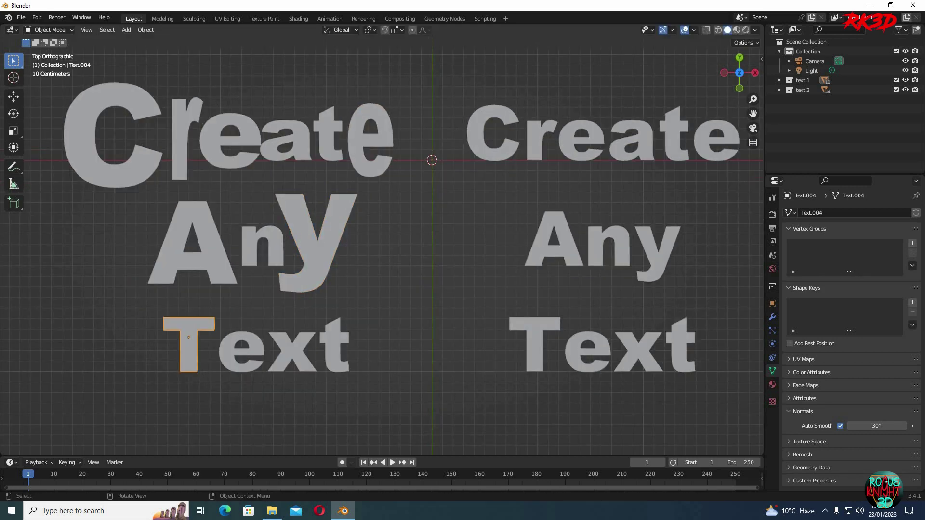
key("s")
left_click(270, 382)
left_click(306, 371)
key("g")
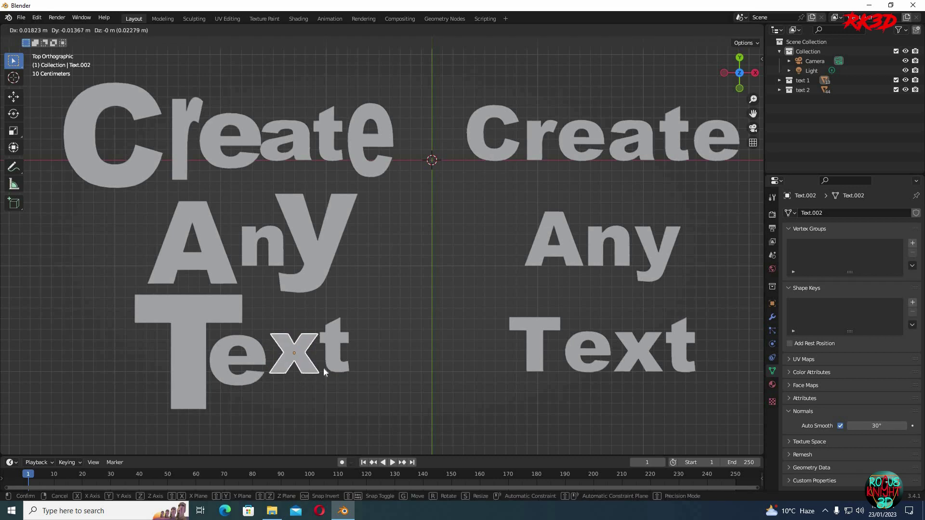
left_click(323, 372)
Step: Greatly enlarge and reposition the final t of the merged "Text", and resize the x beside it
left_click(338, 363)
key("s")
left_click(342, 370)
key("g")
left_click(368, 383)
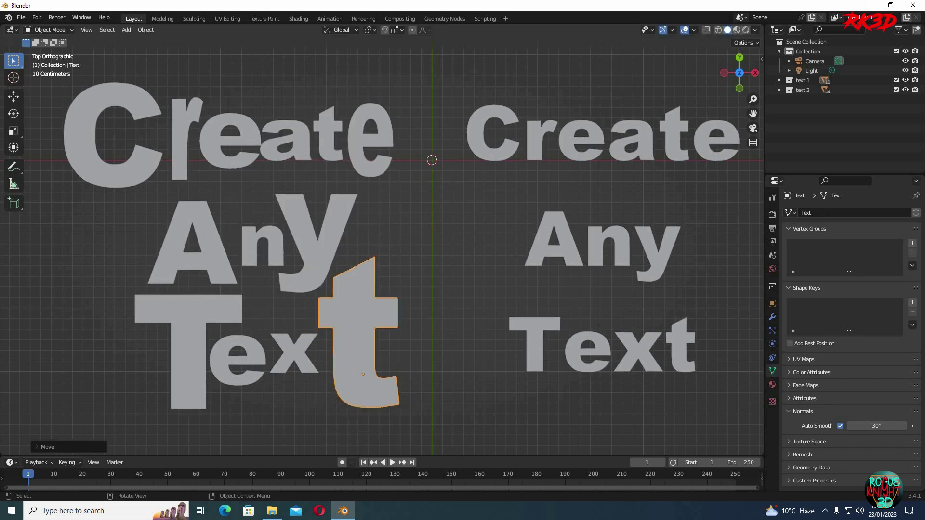
left_click(301, 360)
key("s")
left_click(310, 367)
left_click(326, 385)
Step: Select all letters of the merged text and move them away from the unmerged copy
scroll(372, 335, "down", 2)
middle_click_drag(163, 157, 133, 136, "shift")
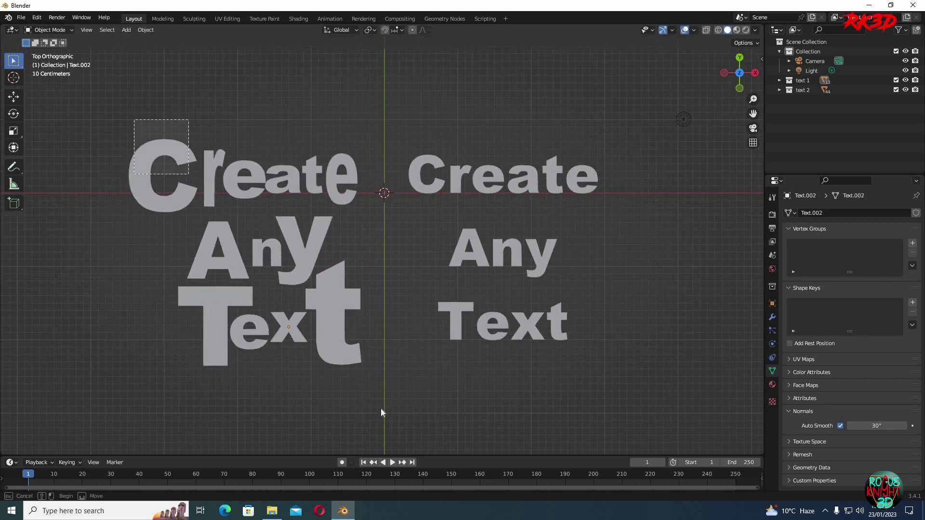
left_click_drag(381, 409, 132, 118)
key("g")
right_click(308, 255)
key("g")
left_click(347, 256)
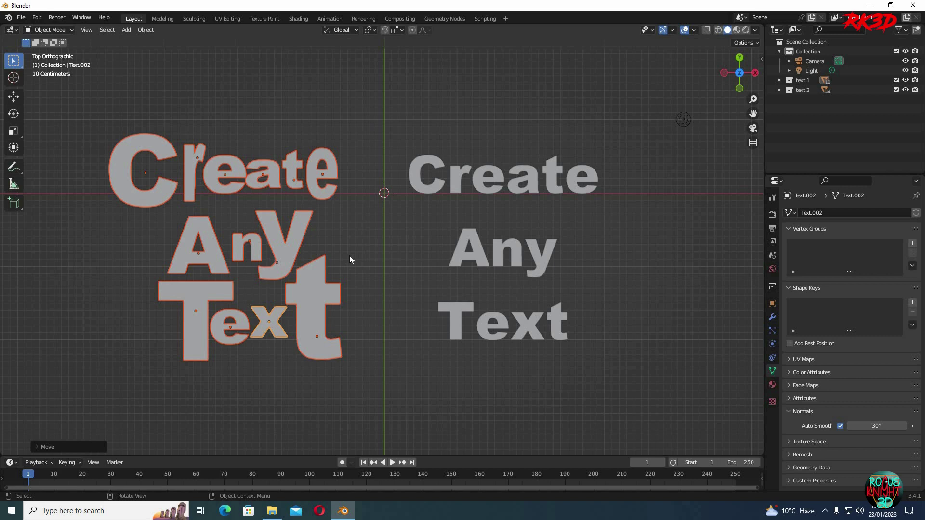
Step: Scale down the front face of the C in the unmerged copy and inspect it against the letter's sides
scroll(349, 256, "up", 1)
middle_click_drag(415, 198, 322, 266, "shift")
scroll(322, 265, "up", 2)
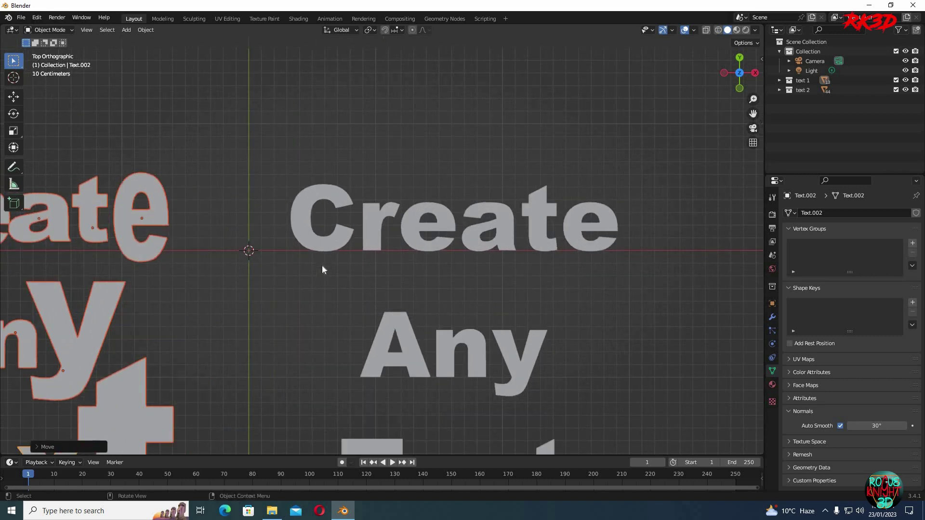
scroll(322, 268, "up", 5)
left_click(268, 244)
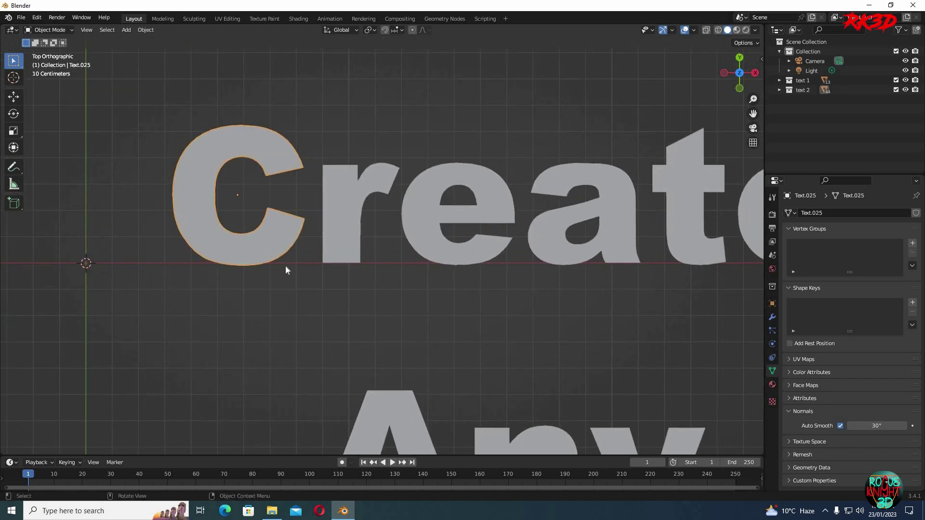
middle_click_drag(285, 266, 316, 280)
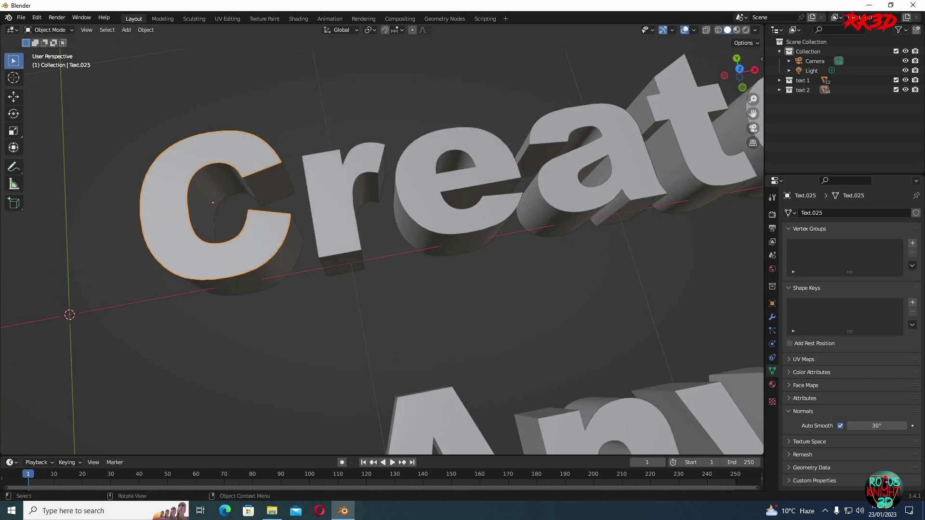
key("s")
left_click(307, 274)
middle_click_drag(304, 253, 208, 241)
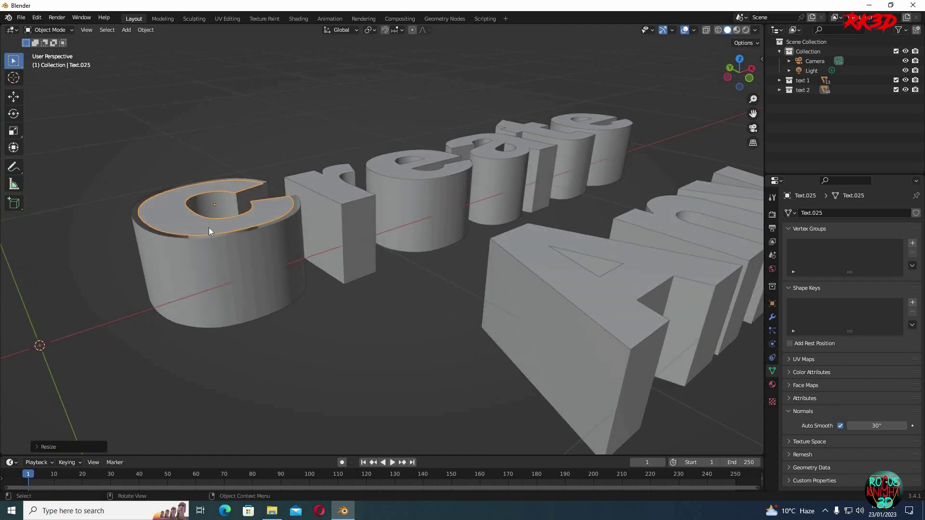
middle_click_drag(229, 273, 245, 260)
left_click(251, 268)
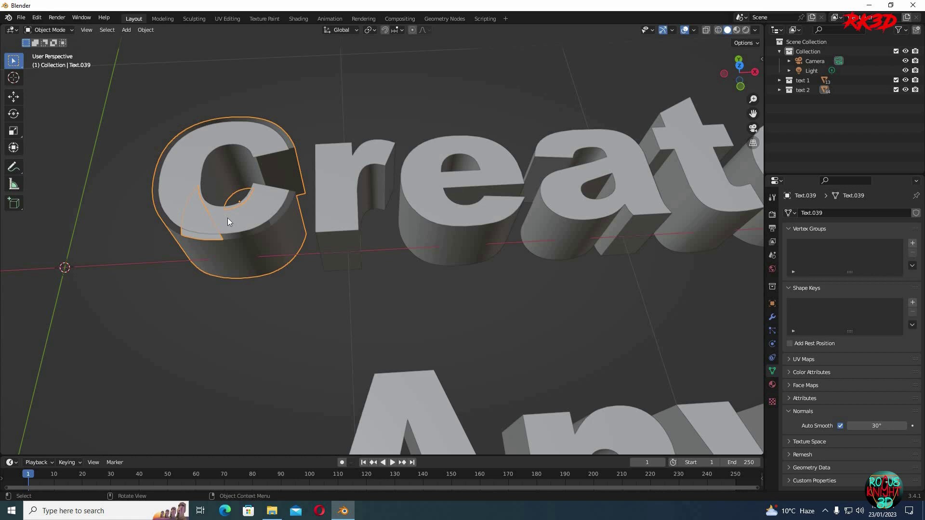
Step: Add an Array modifier to the C's front face, using Constant Offset instead of Relative Offset
left_click(240, 224)
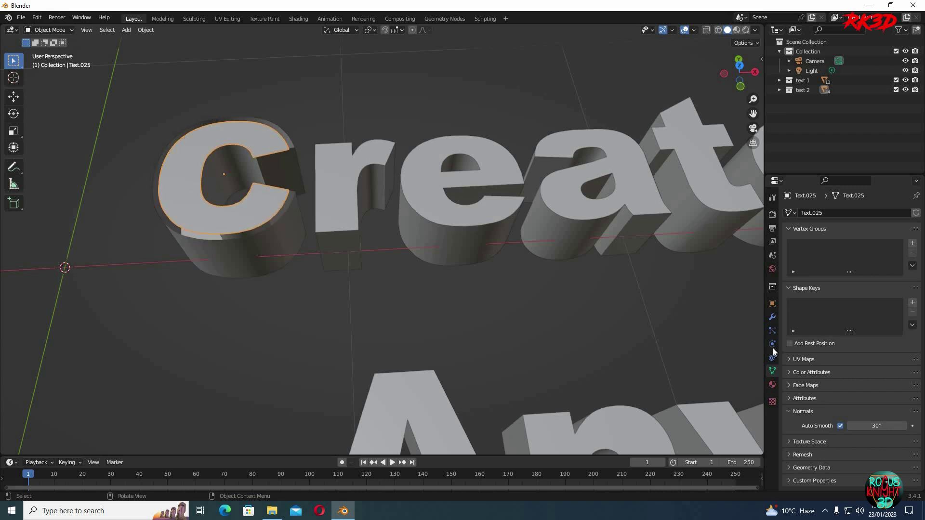
left_click(772, 319)
left_click(807, 213)
left_click(721, 240)
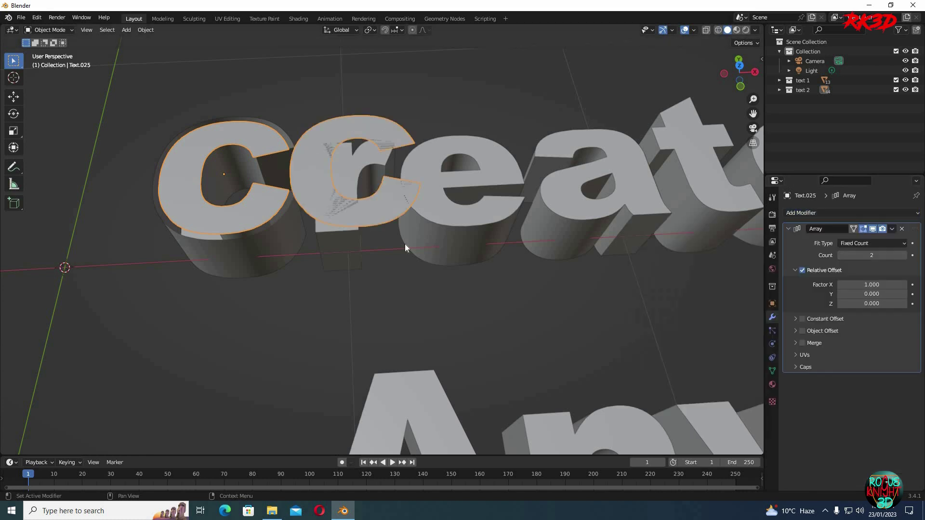
left_click(802, 270)
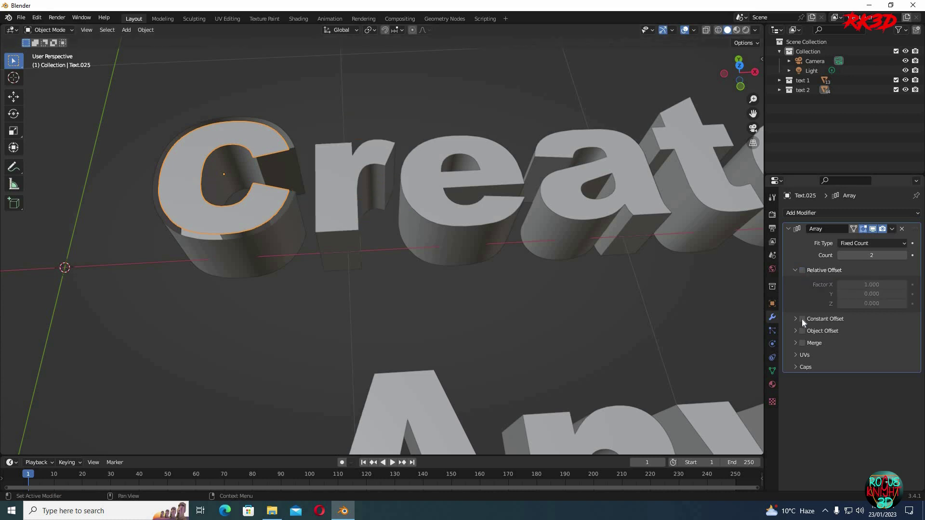
left_click(802, 319)
left_click(795, 318)
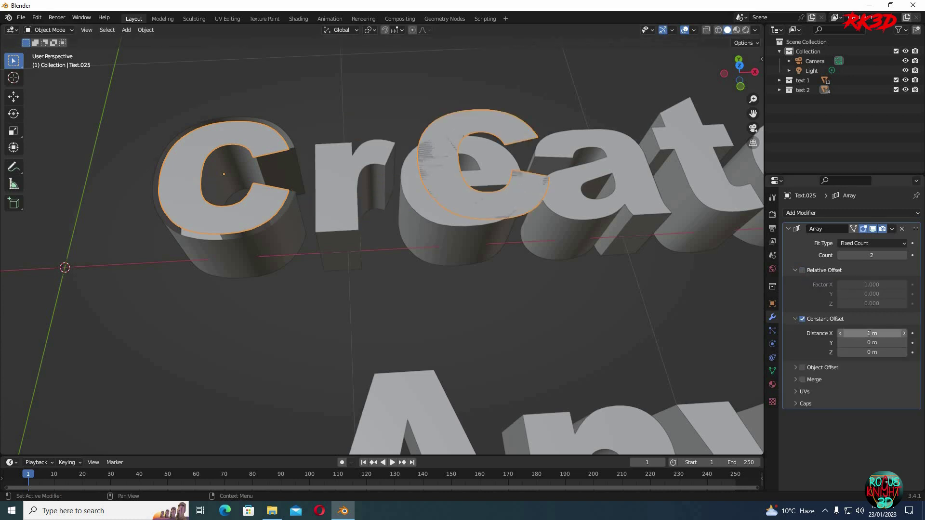
Step: Set the array's constant offset to 0 m in X and -0.03 m in Z
left_click(868, 333)
left_click(875, 352)
type(".03")
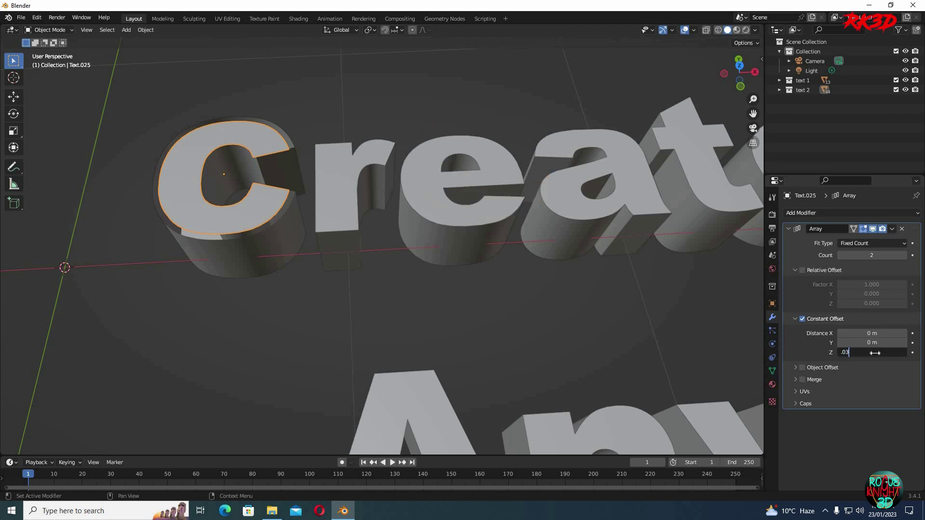
key("Return")
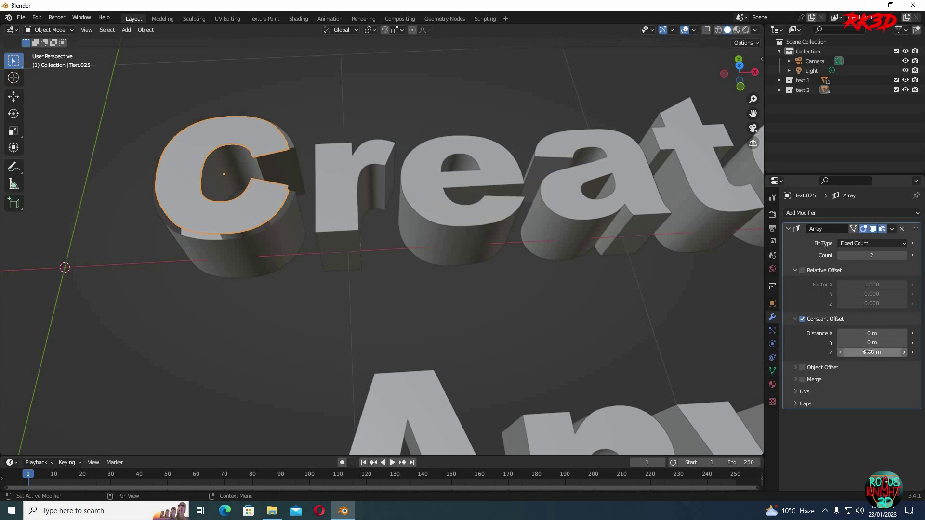
left_click(870, 352)
type("-0.0")
type("3")
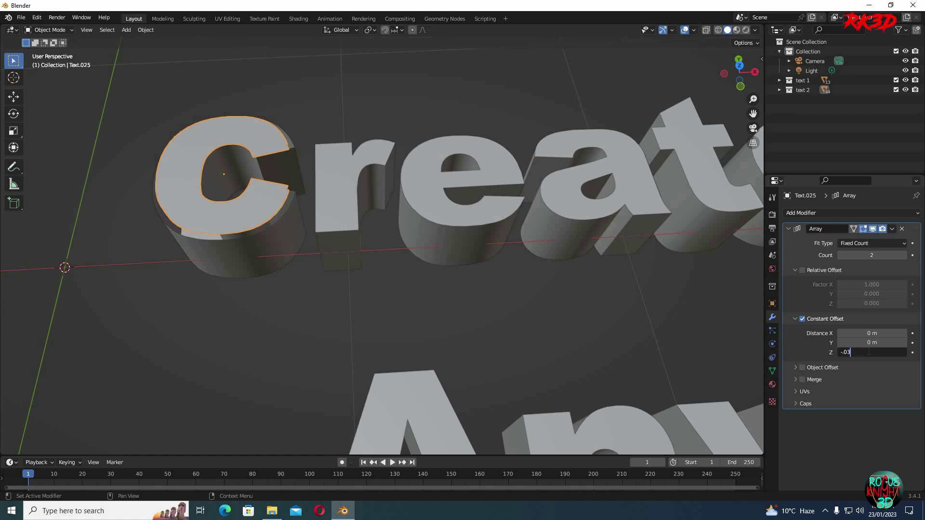
key("Return")
Step: Raise the array count of the C's front face to 9
middle_click_drag(412, 251, 673, 214)
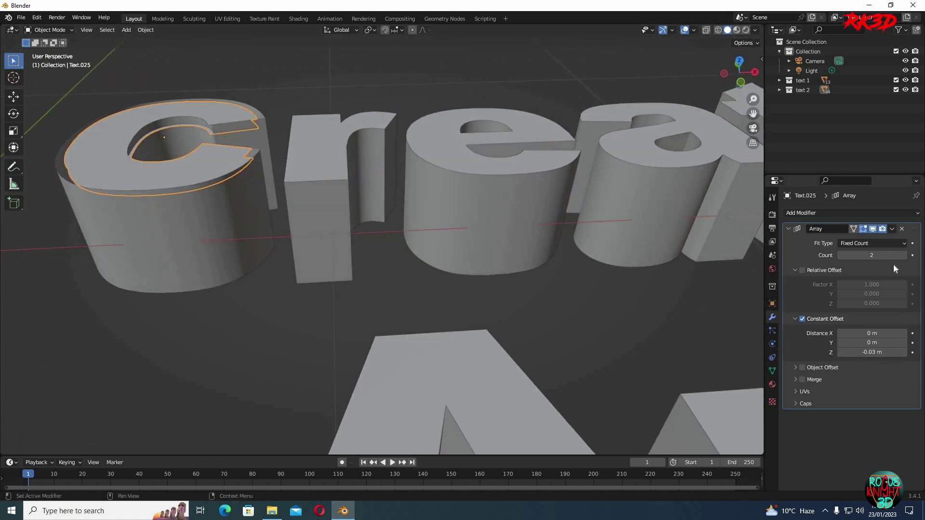
left_click(905, 256)
left_click(904, 255)
left_click(905, 256)
left_click(905, 256)
left_click(905, 256)
left_click(904, 255)
middle_click_drag(354, 167, 364, 206)
scroll(362, 198, "up", 1)
middle_click_drag(365, 206, 269, 155, "shift")
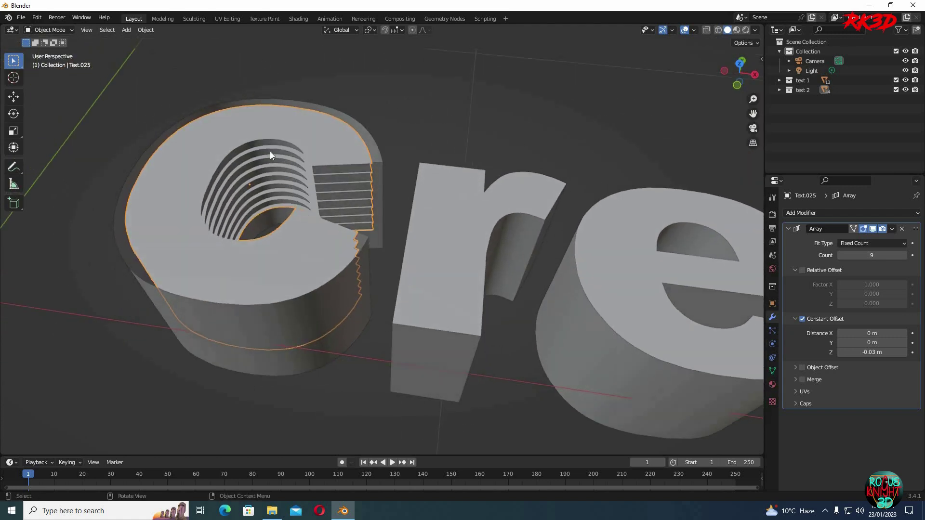
Step: Select the C's sides and examine the stacked layers inside the letter up close
left_click(307, 134)
left_click(250, 129)
left_click(284, 143)
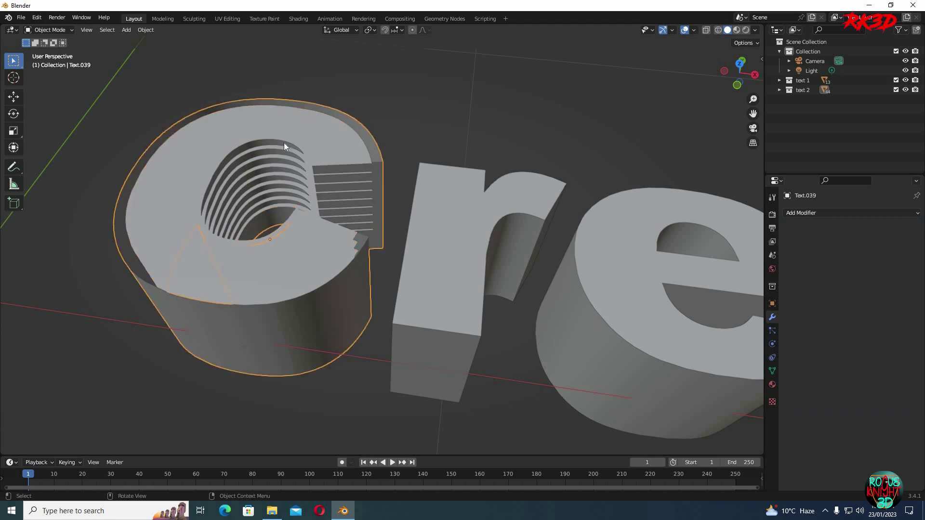
middle_click_drag(390, 237, 565, 202)
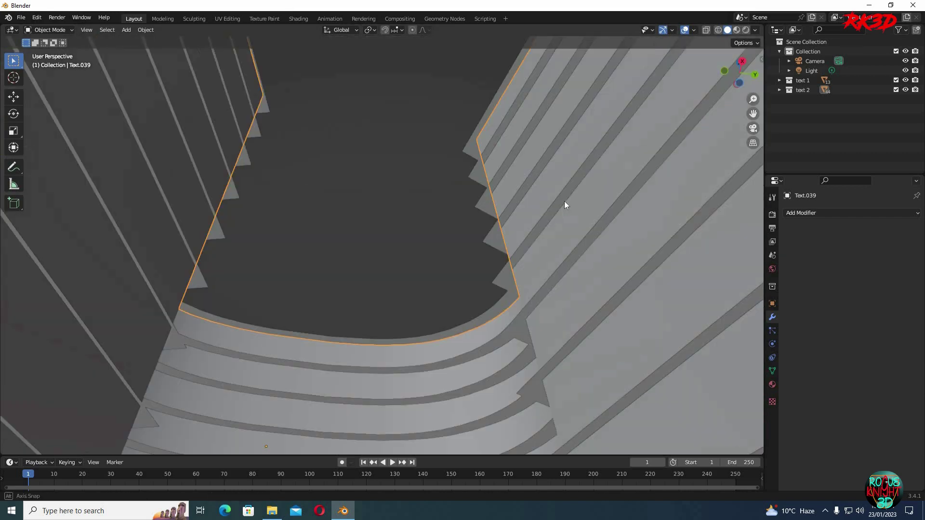
Step: Resize the front faces of the A and y in the unmerged "Any" and view both texts together
scroll(565, 202, "down", 10)
left_click(455, 355)
key("s")
left_click(479, 377)
left_click(565, 369)
key("s")
left_click(577, 377)
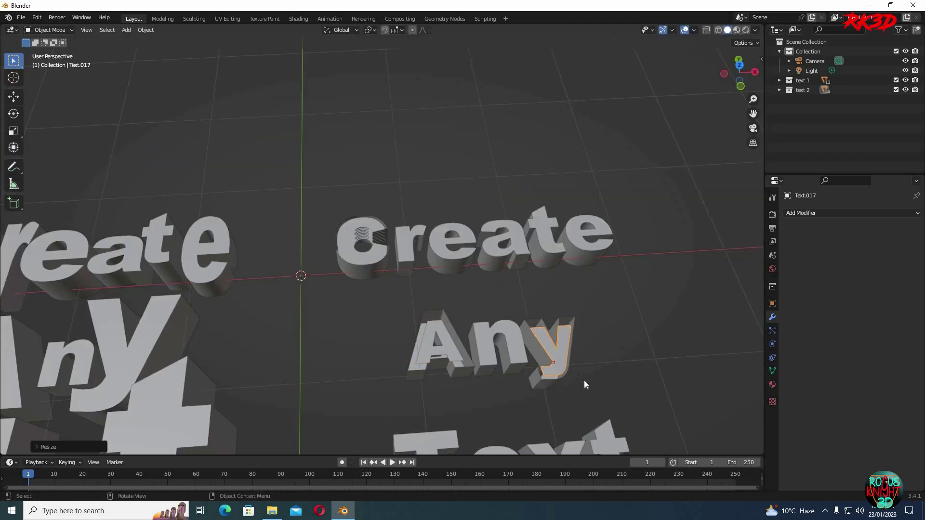
middle_click_drag(583, 381, 565, 379)
scroll(565, 379, "down", 4)
middle_click_drag(559, 324, 475, 246)
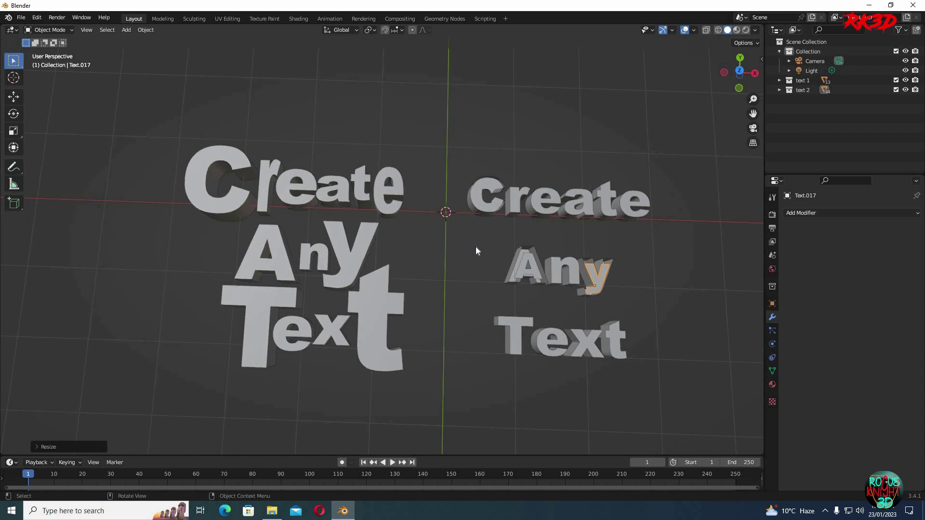